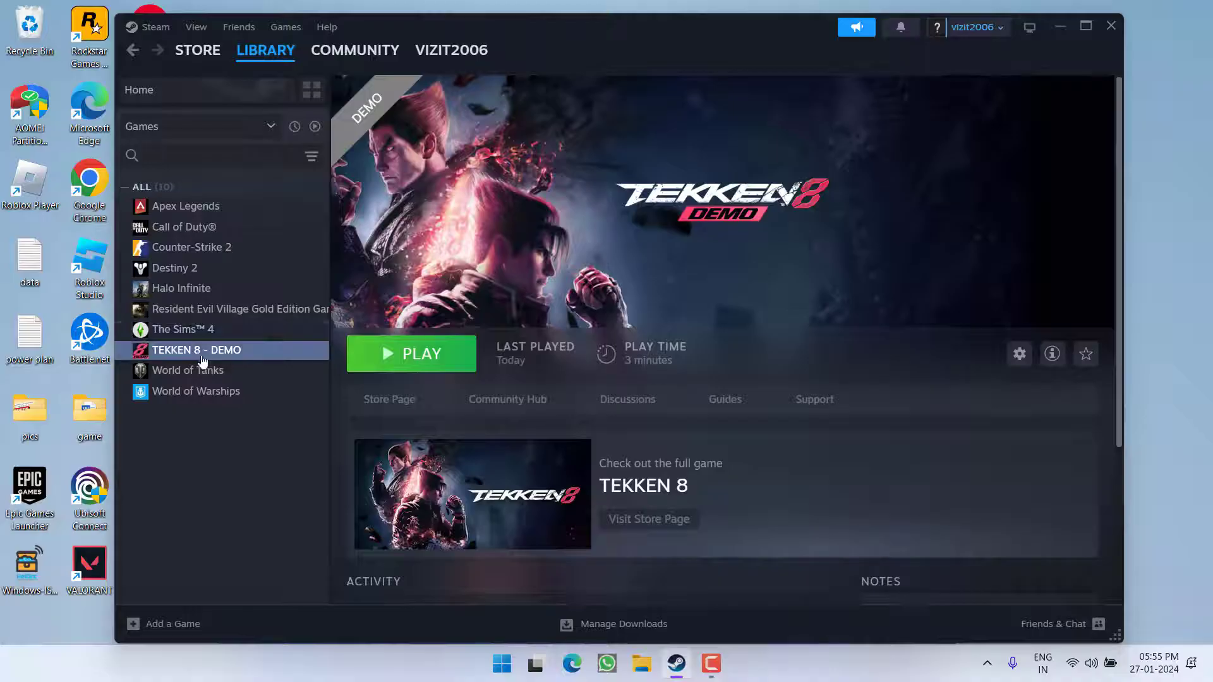
Browse TEKKEN 8 Demo's local files and open the TEKKEN 8 Demo application's properties.
right_click(199, 353)
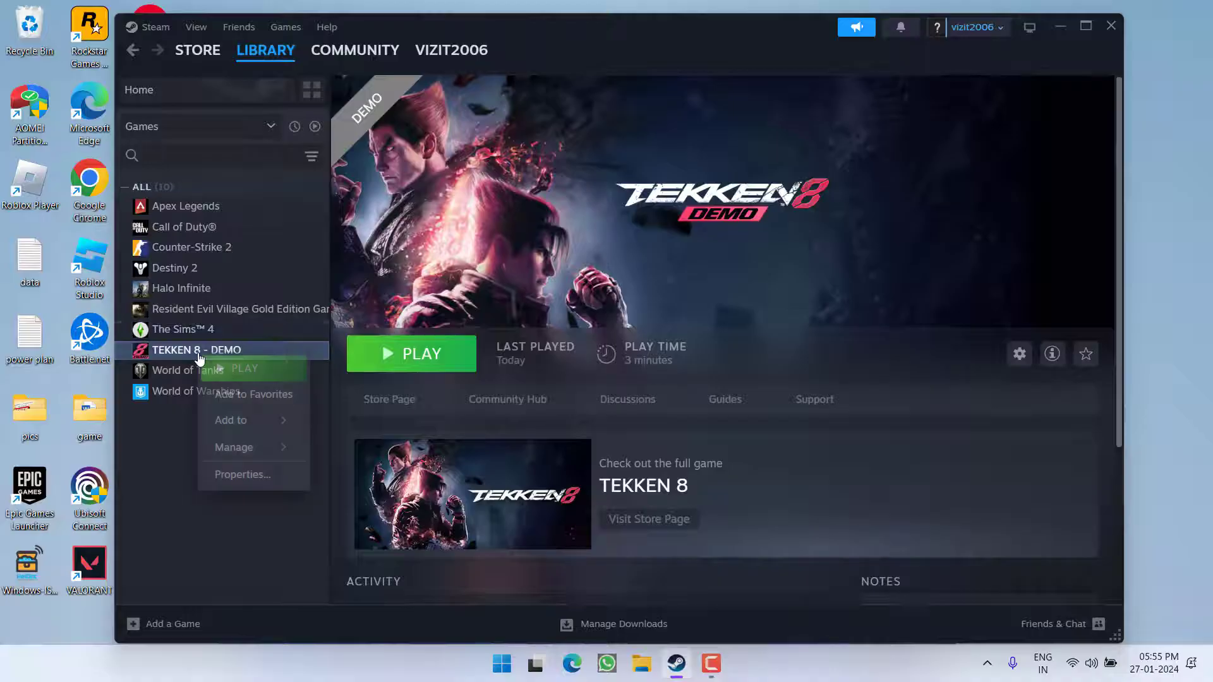
mouse_move(242, 447)
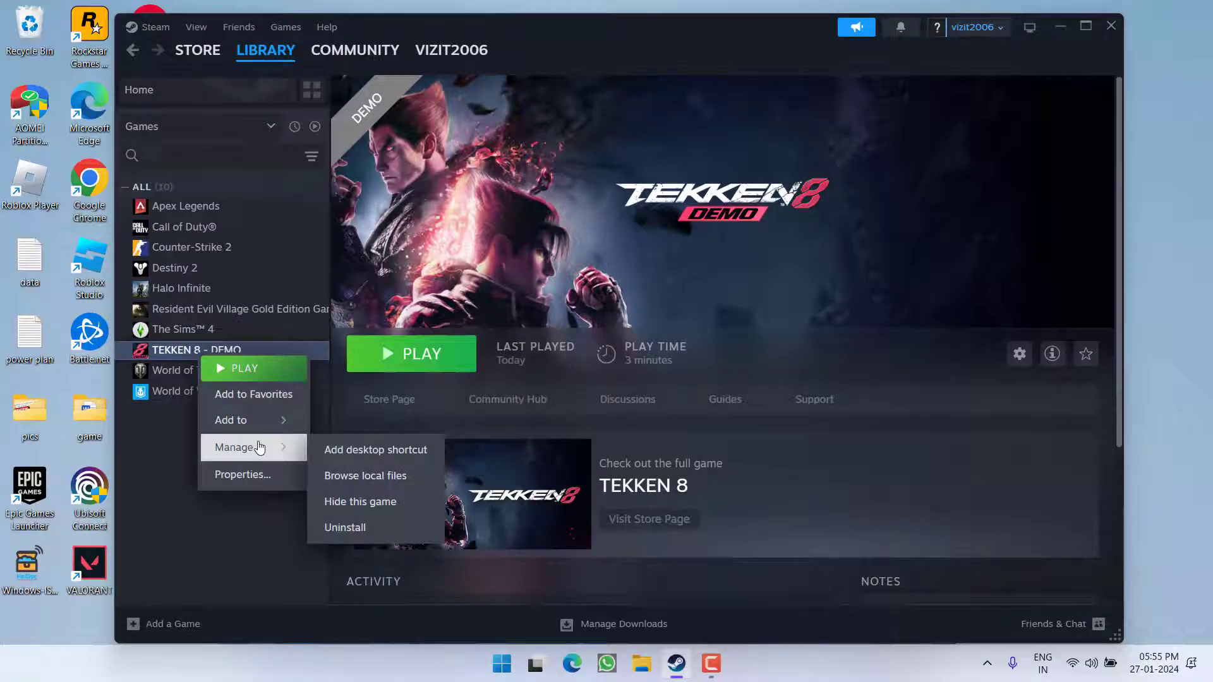
left_click(374, 485)
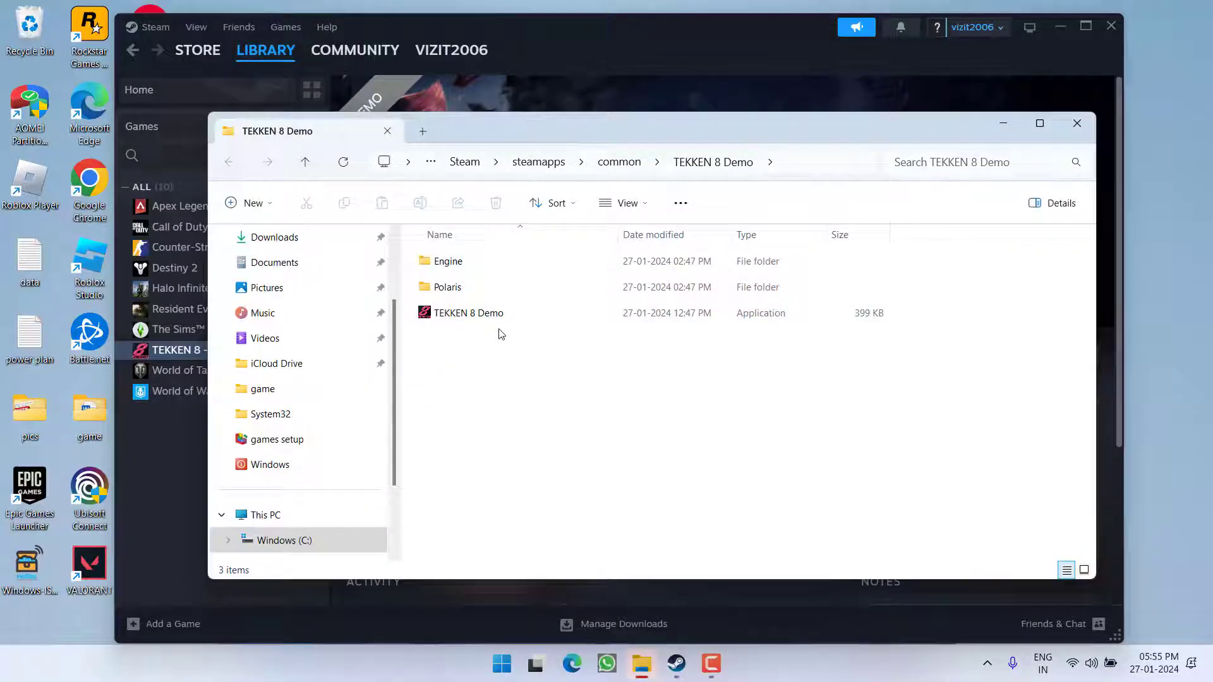
left_click(469, 313)
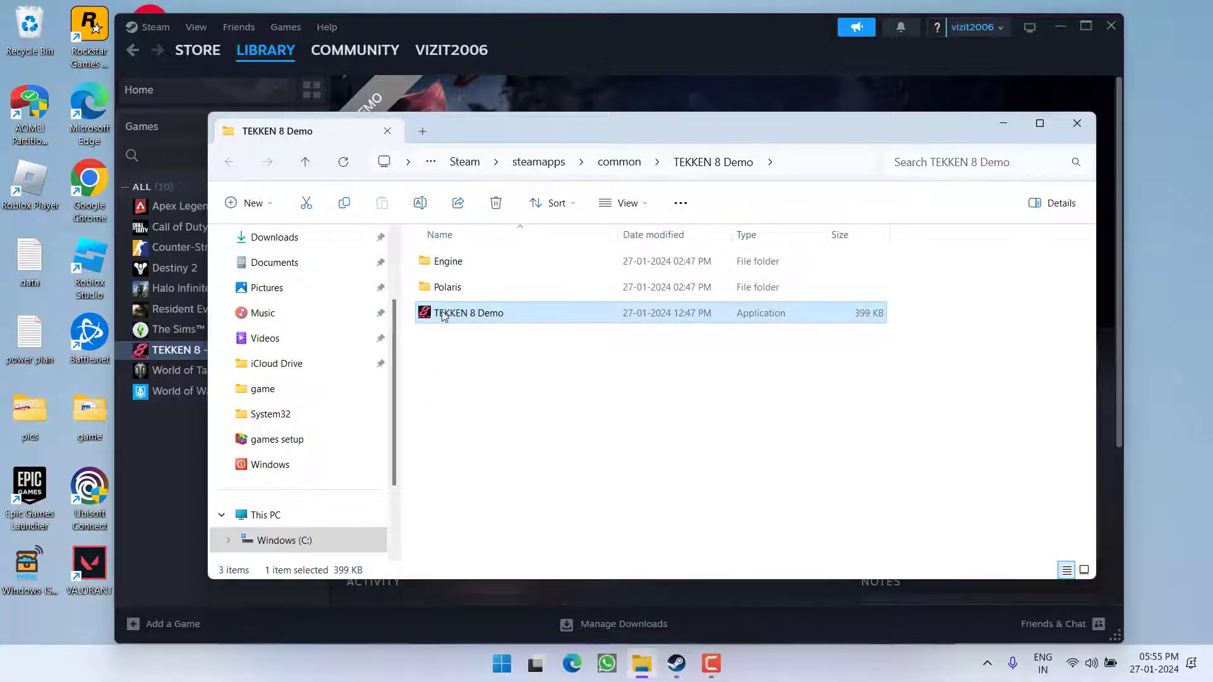
right_click(444, 316)
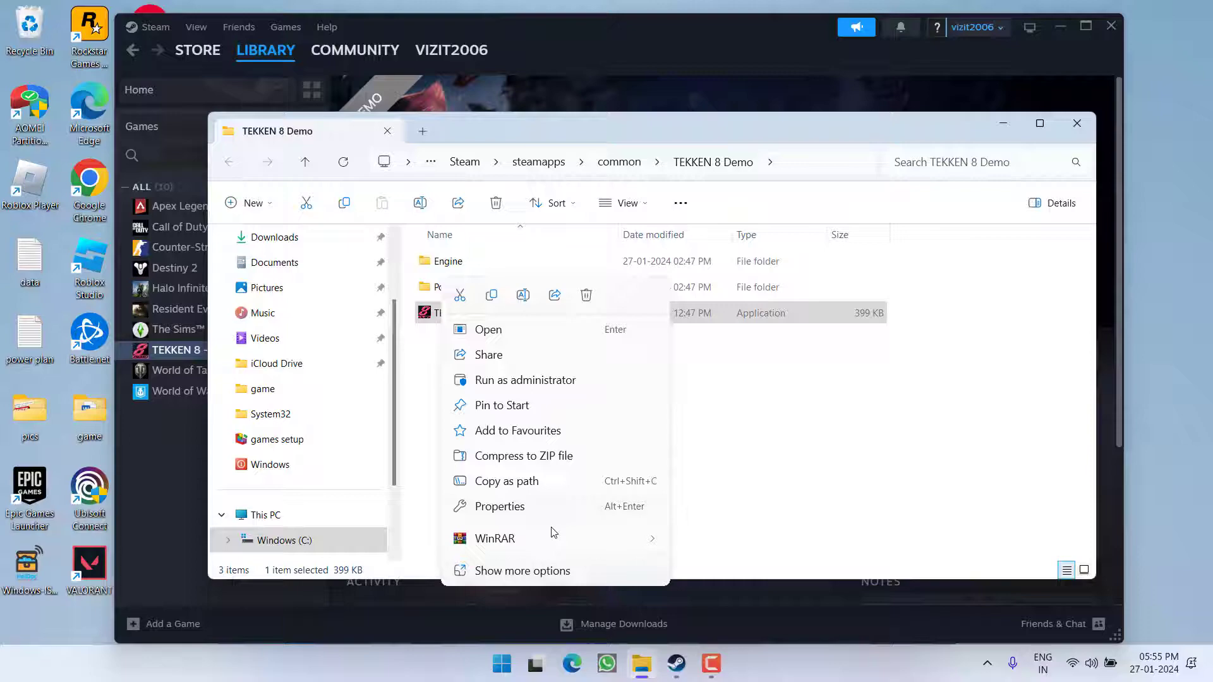
left_click(500, 506)
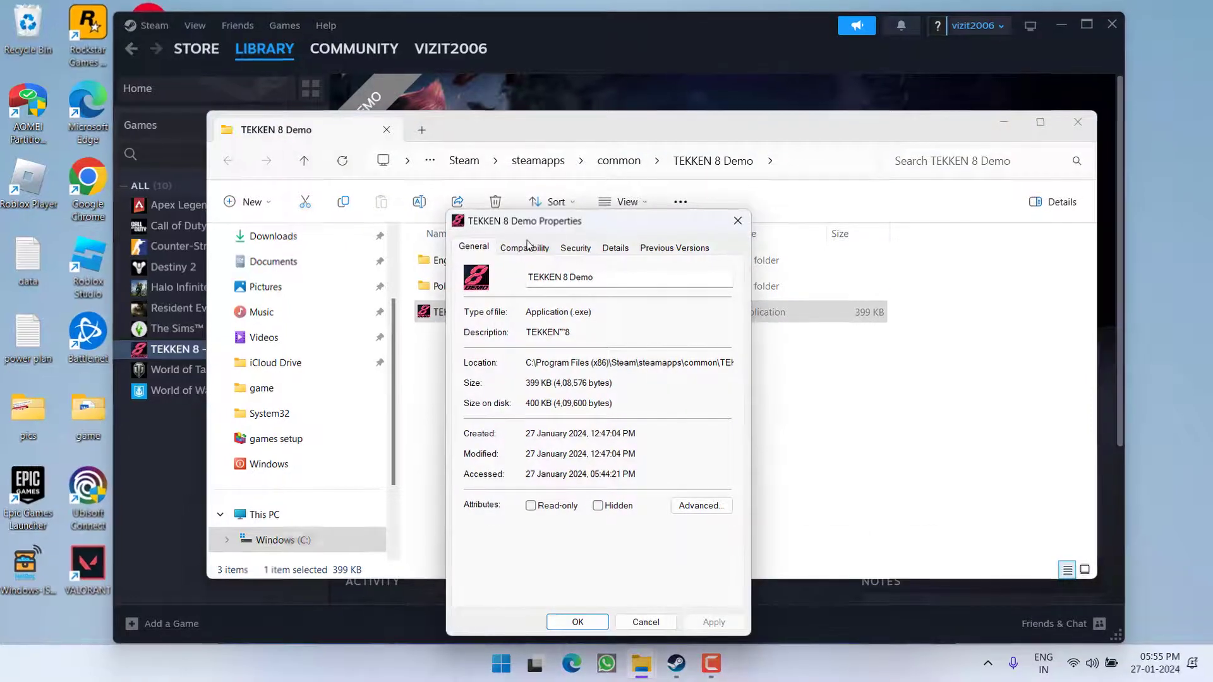
Set the application to run as administrator in Windows 8 compatibility mode and apply.
left_click(526, 249)
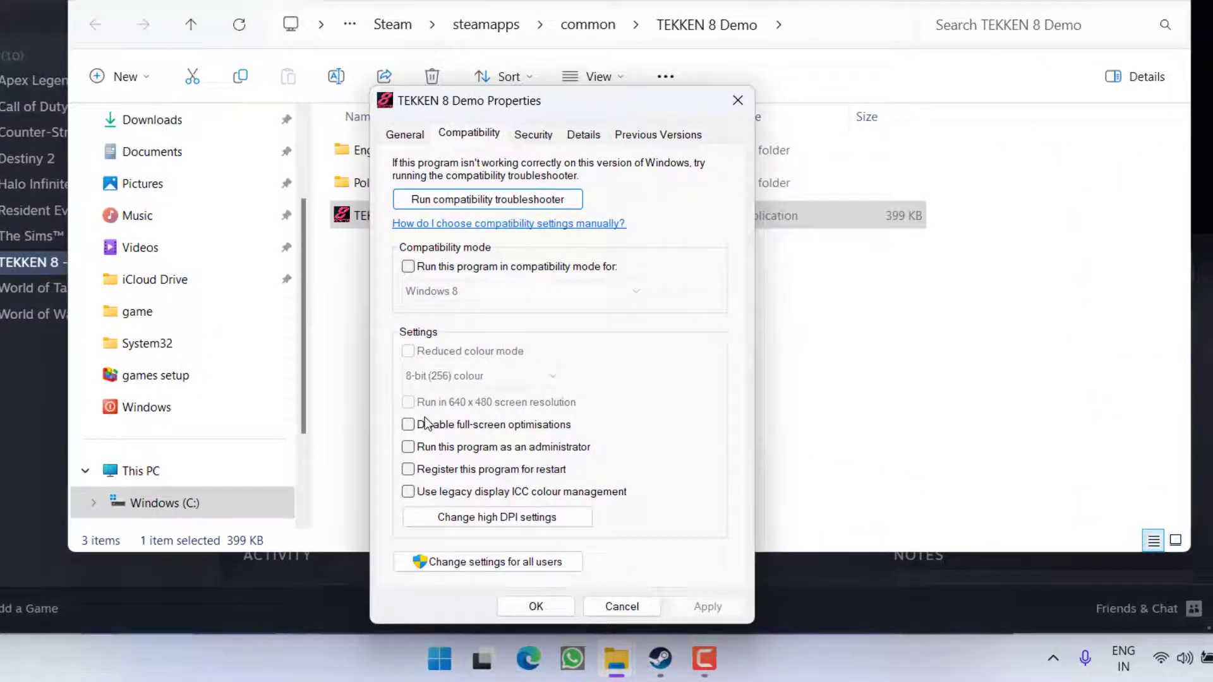
left_click(477, 449)
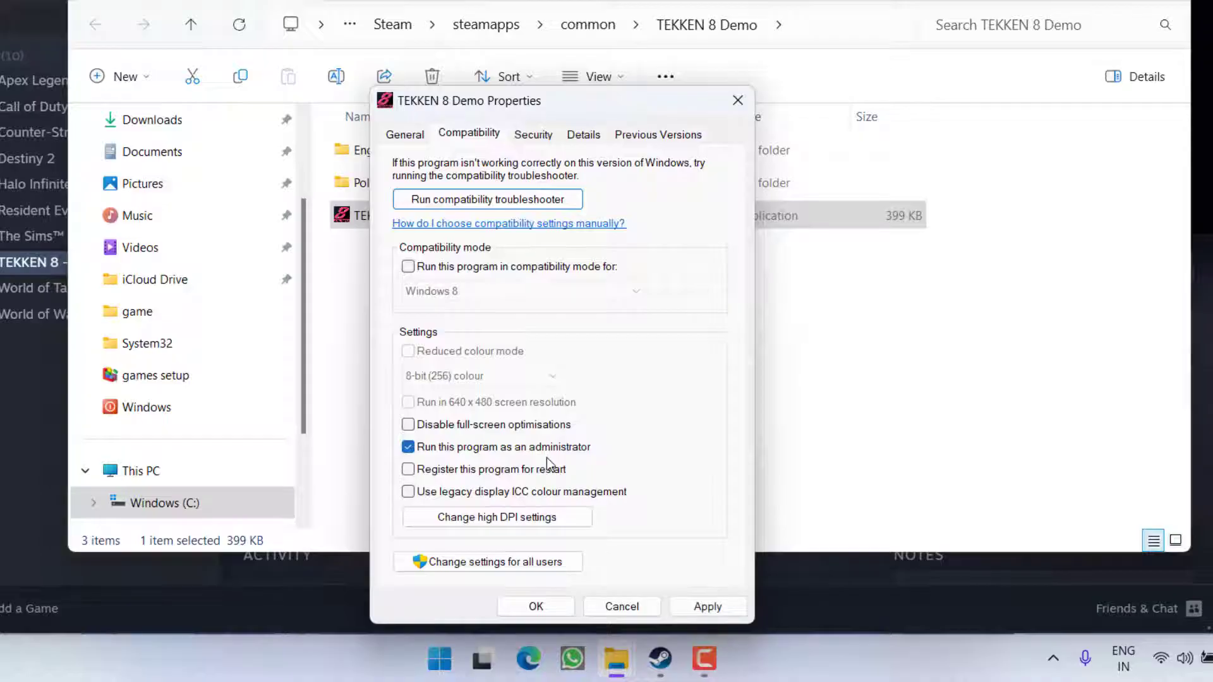
left_click(454, 270)
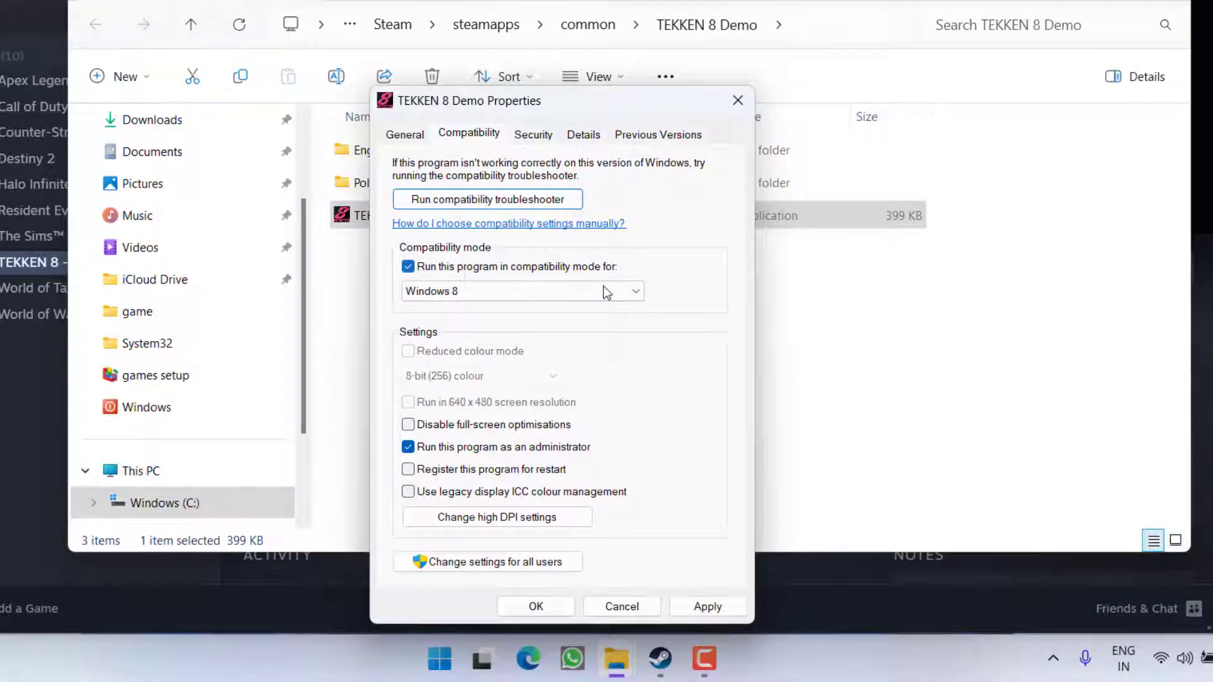
left_click(604, 291)
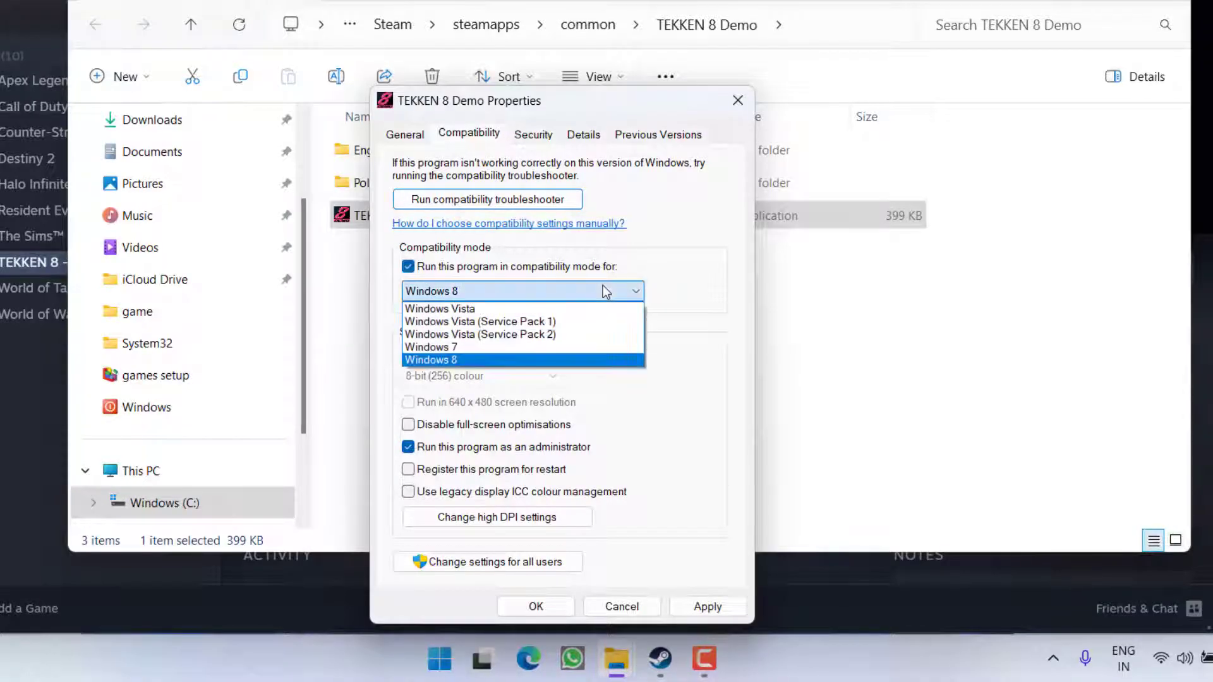
left_click(436, 360)
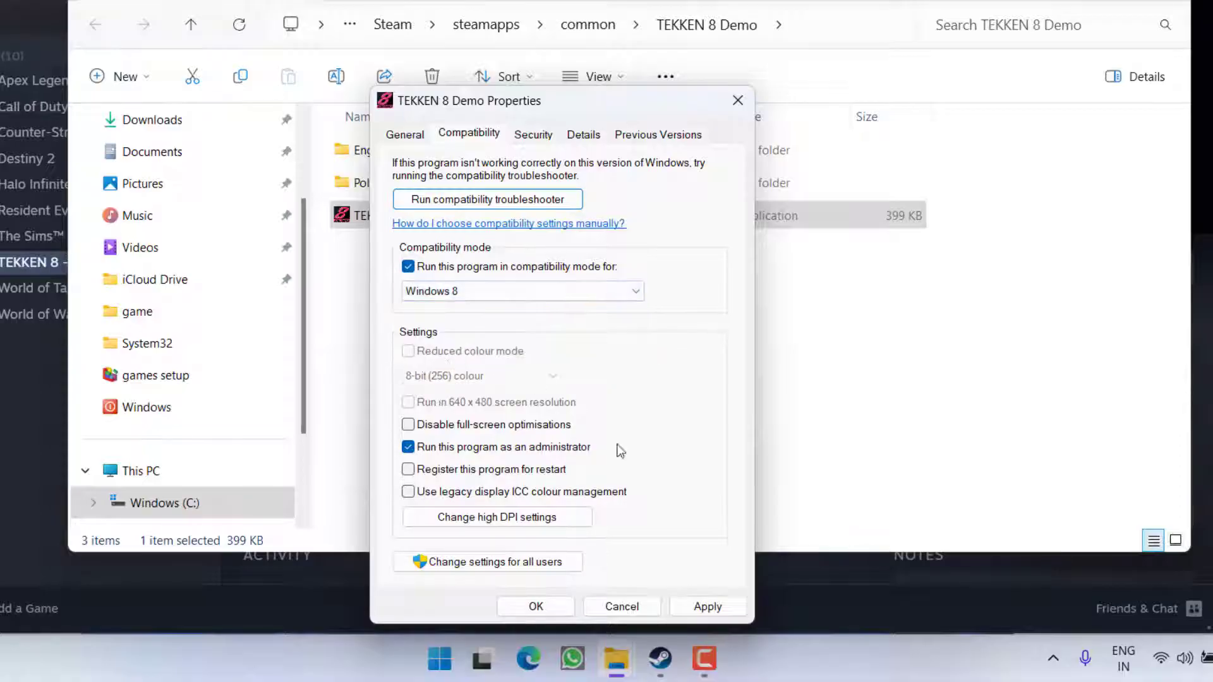
left_click(708, 606)
left_click(536, 606)
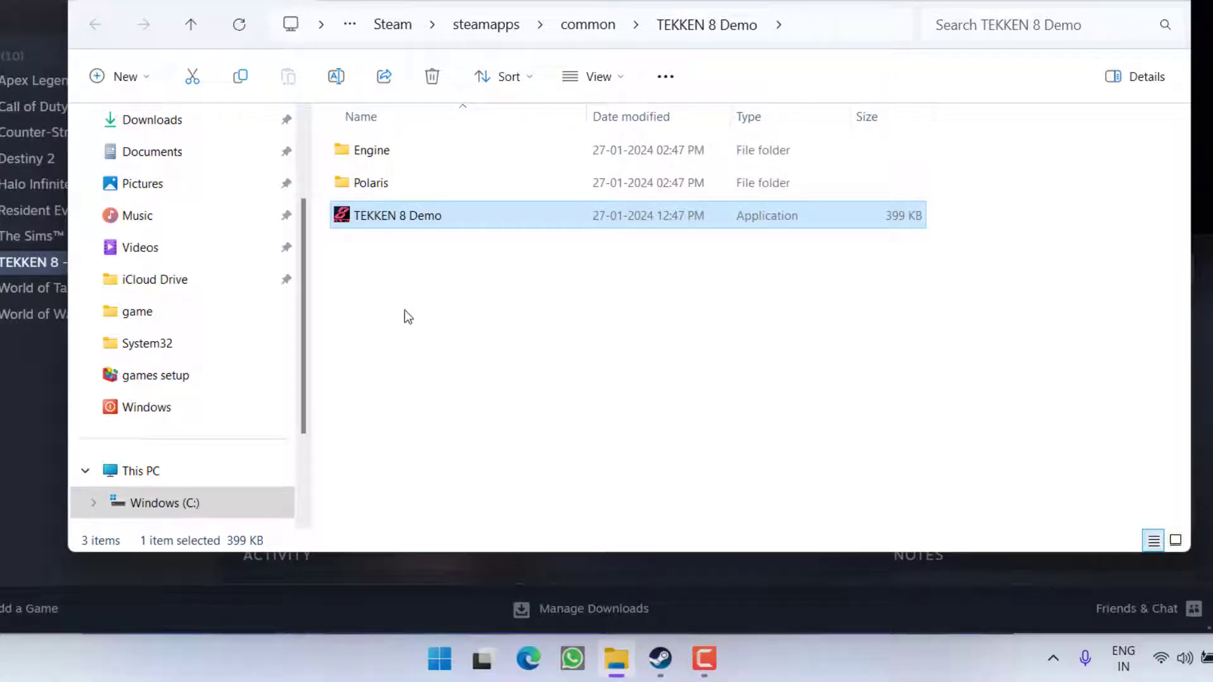
Go to Polaris\Binaries\Win64 and open Polaris-Win64-Shipping's properties.
double_click(375, 182)
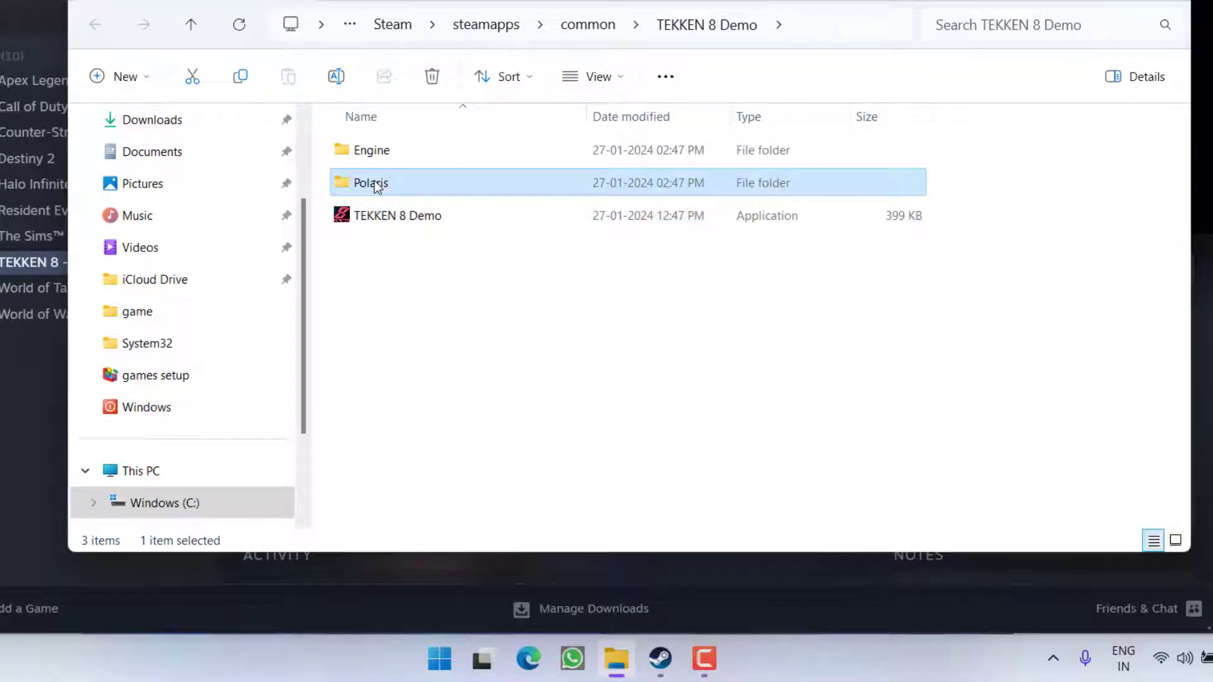
double_click(374, 151)
double_click(370, 151)
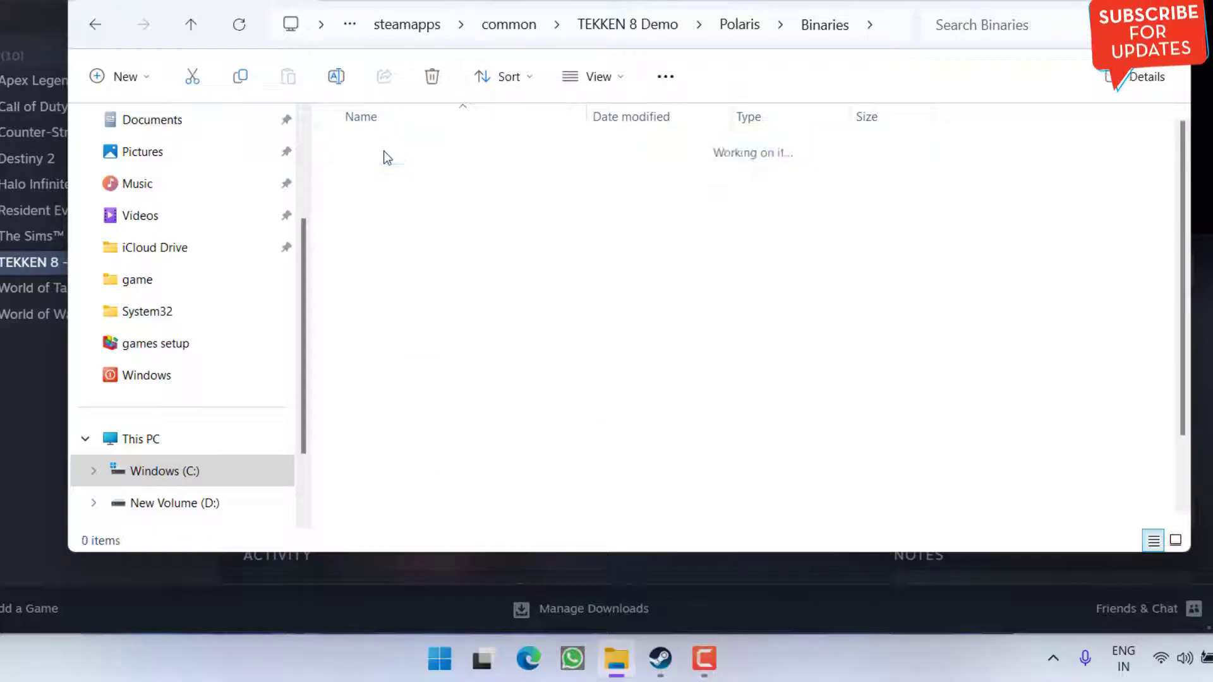
scroll(478, 386, "down", 1)
left_click(418, 417)
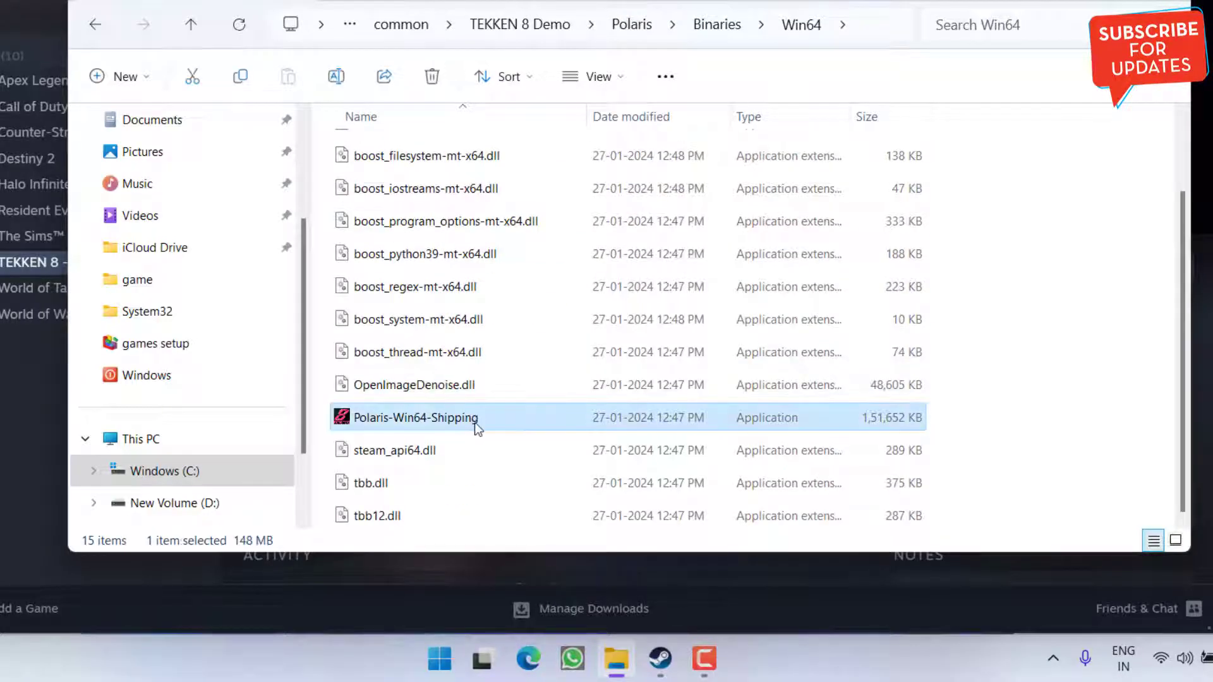
right_click(426, 422)
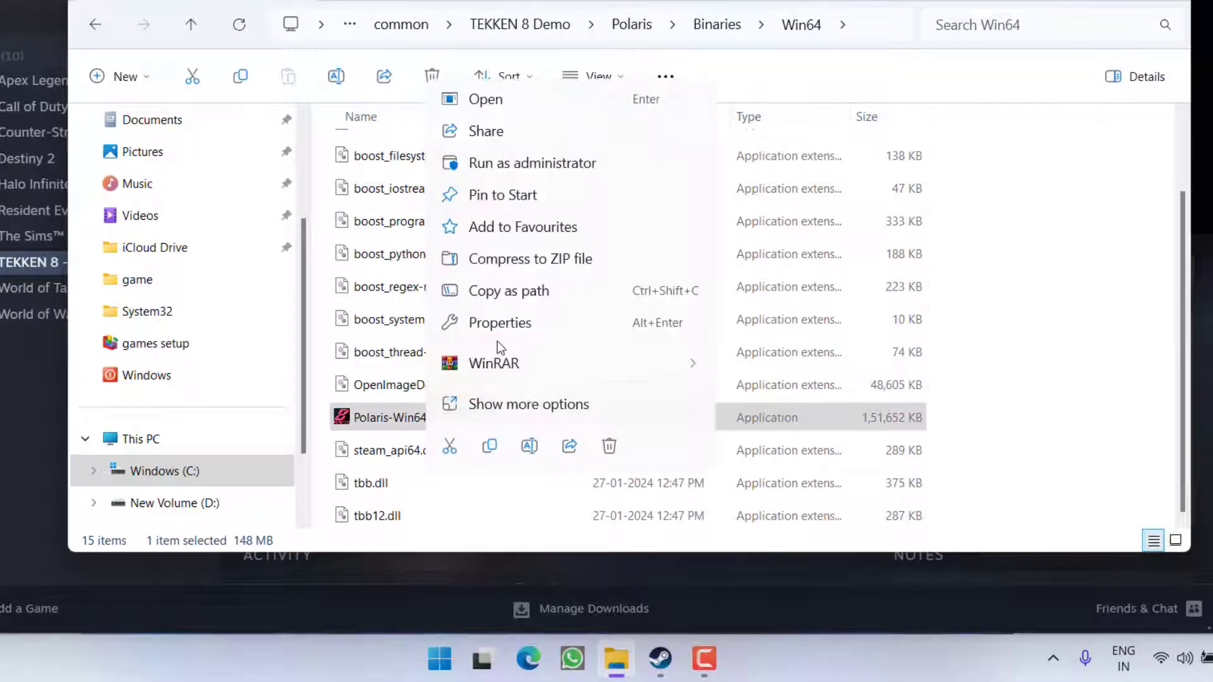
left_click(492, 326)
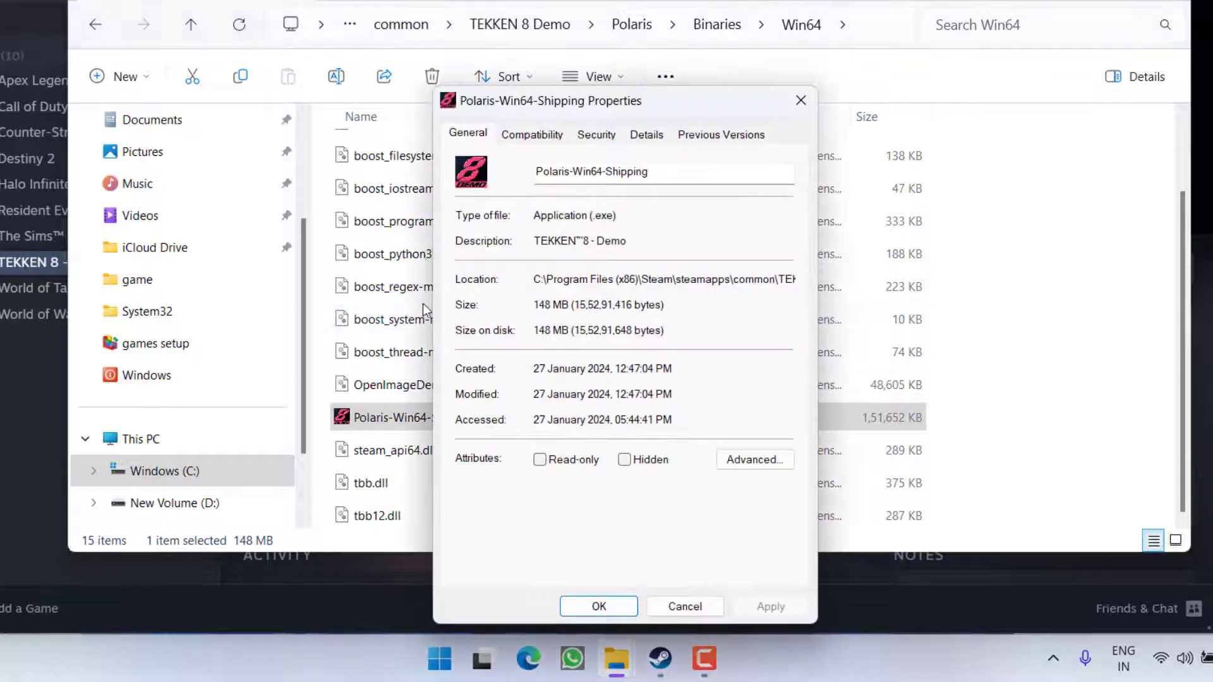
Set Polaris-Win64-Shipping to run as administrator in Windows 8 compatibility mode and apply.
left_click(533, 133)
left_click(552, 448)
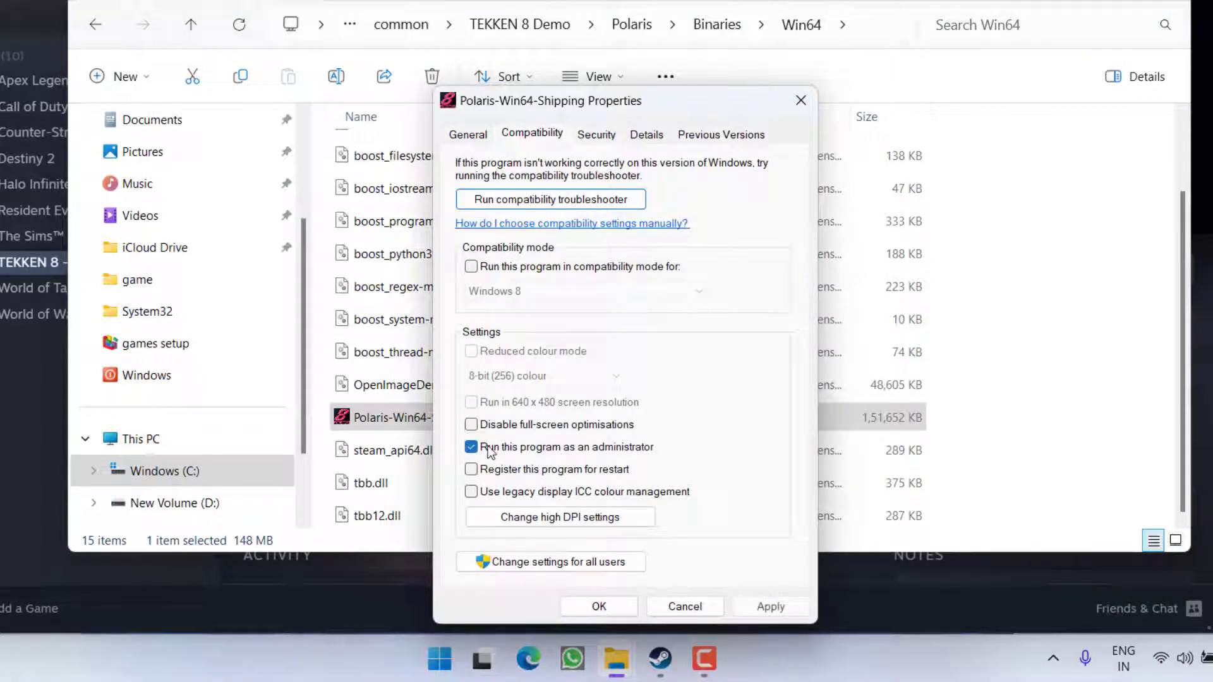
left_click(552, 268)
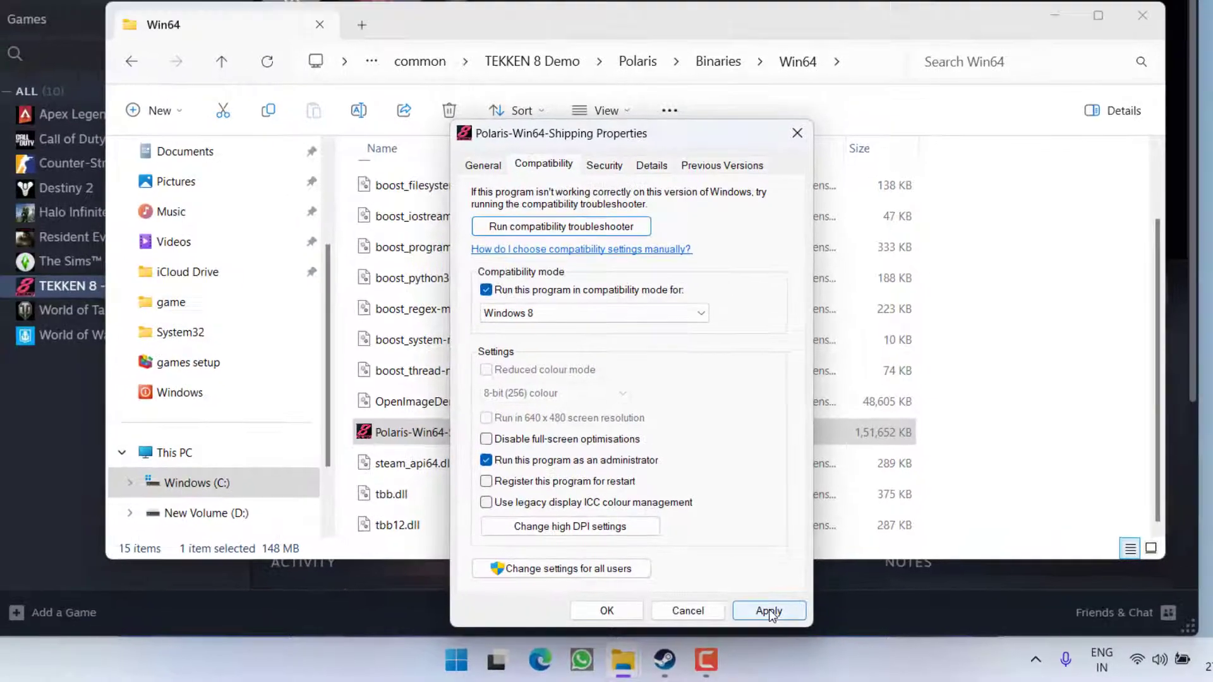
left_click(769, 607)
left_click(627, 621)
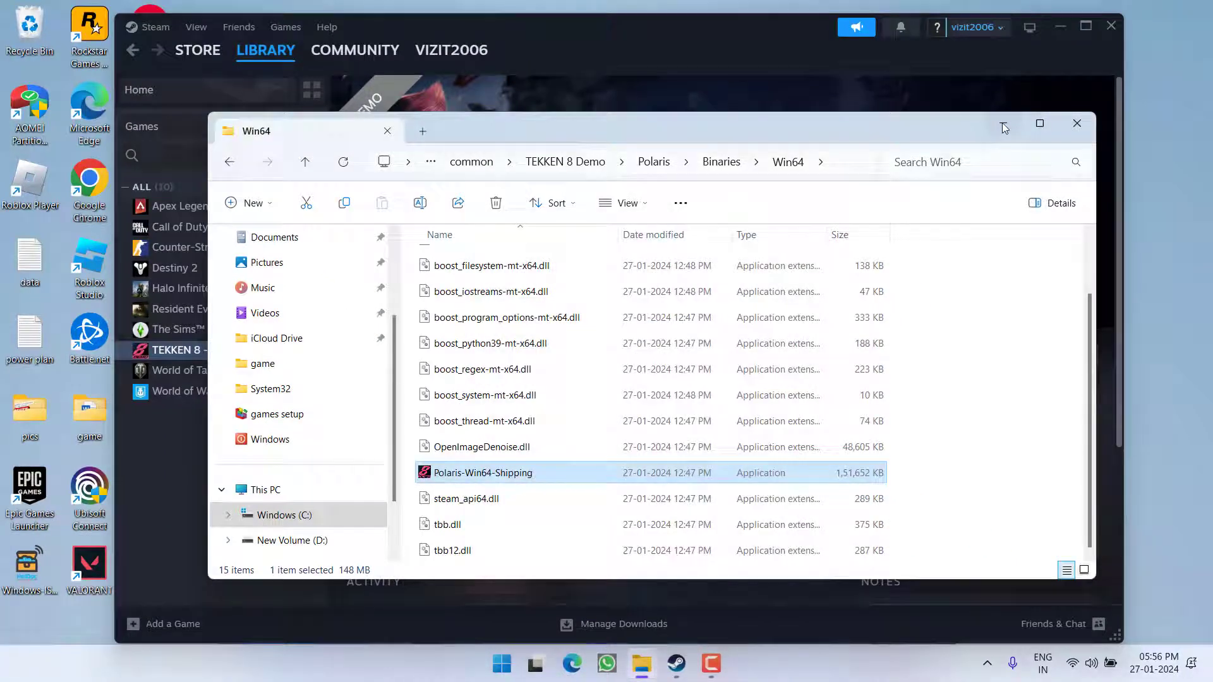
Put away File Explorer, check Windows Update's three available updates, then close Settings.
left_click(1080, 119)
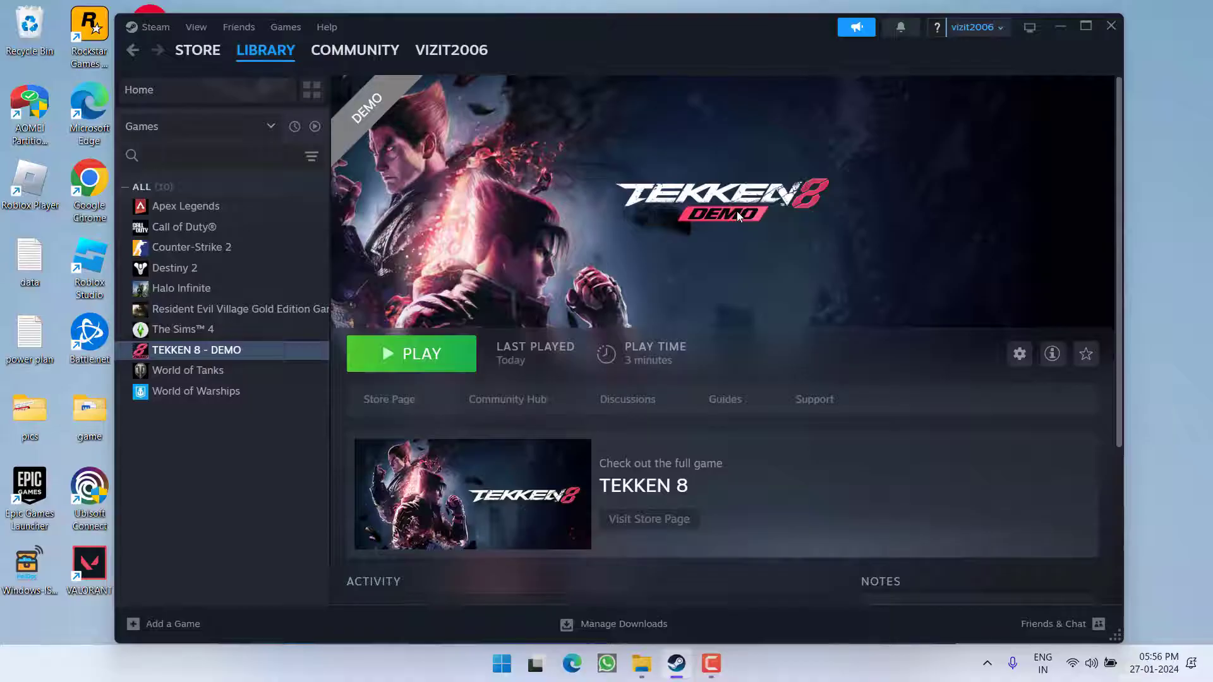
key("super+i")
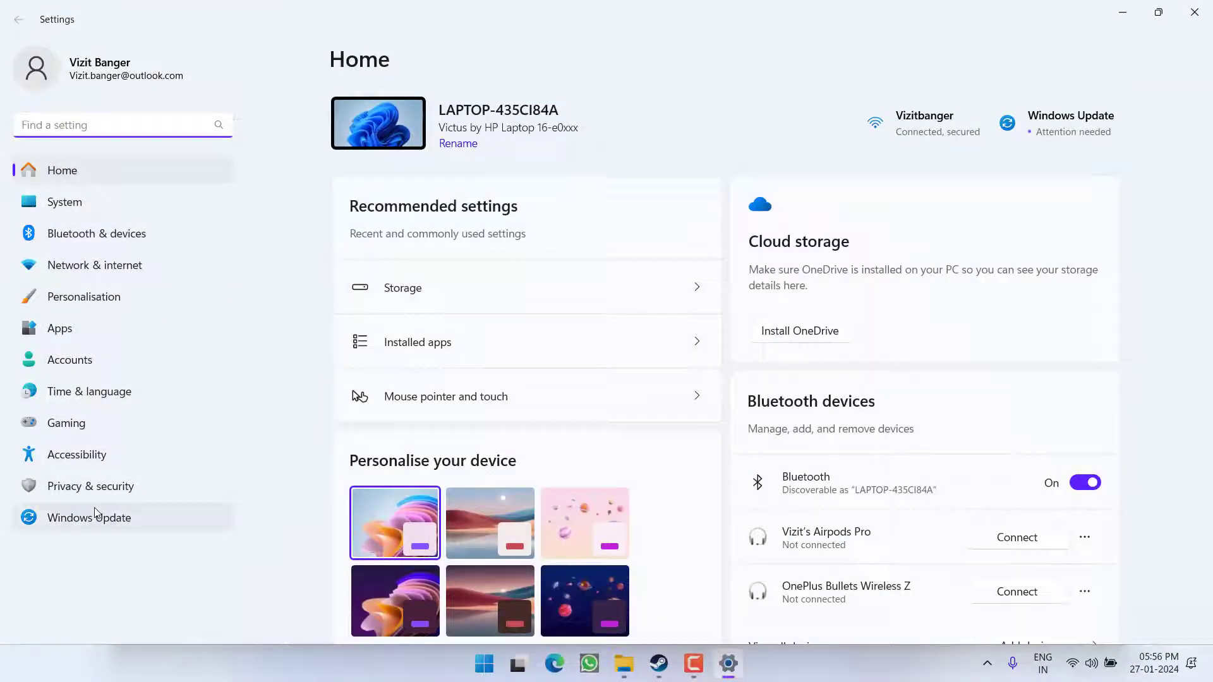
left_click(89, 518)
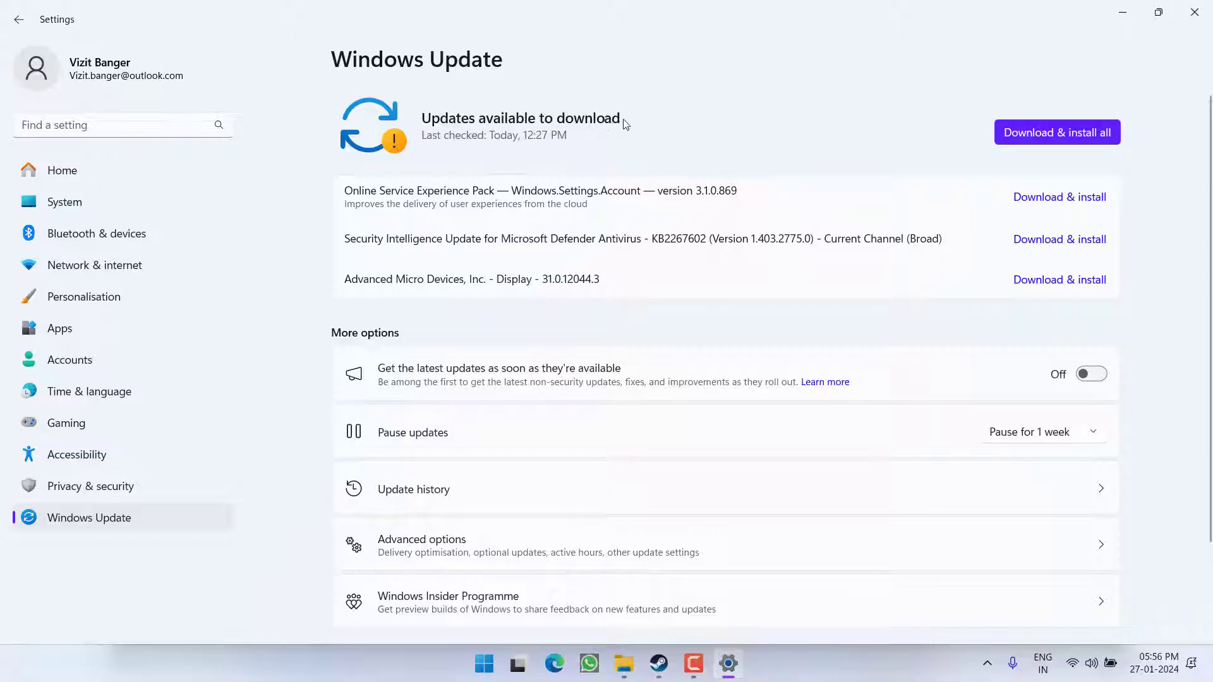
left_click(1195, 13)
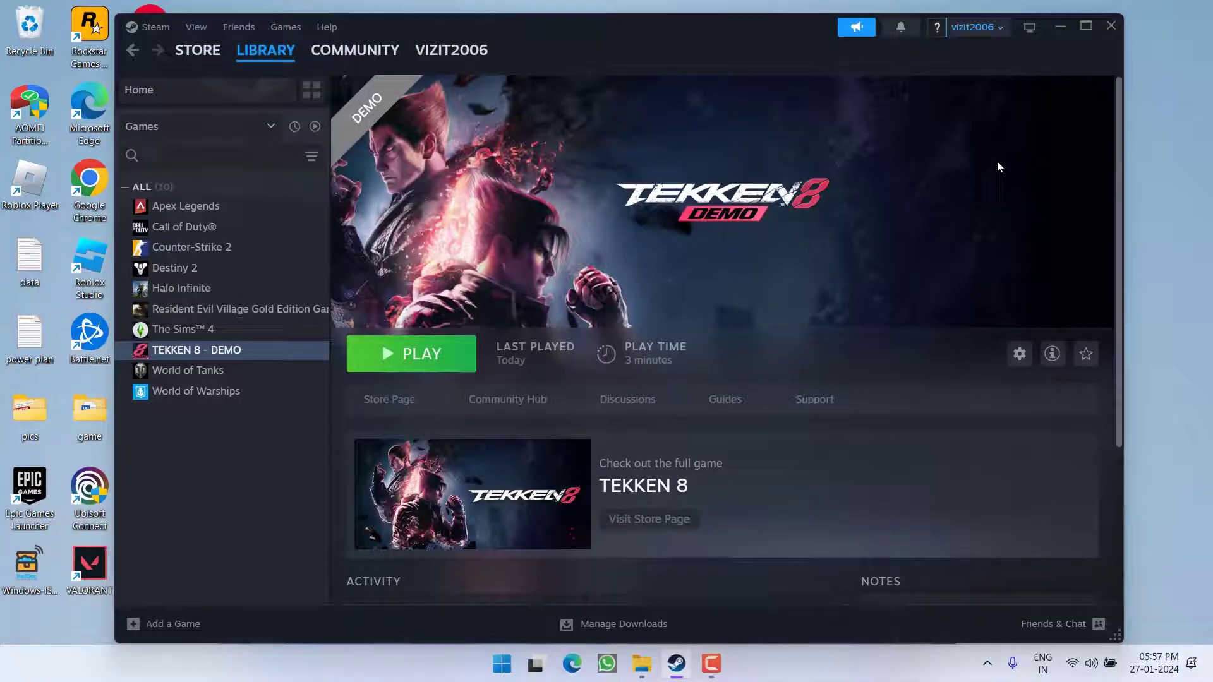
Launch Windows Security and unlock the firewall's allowed-apps list for editing.
left_click(1060, 25)
key("super")
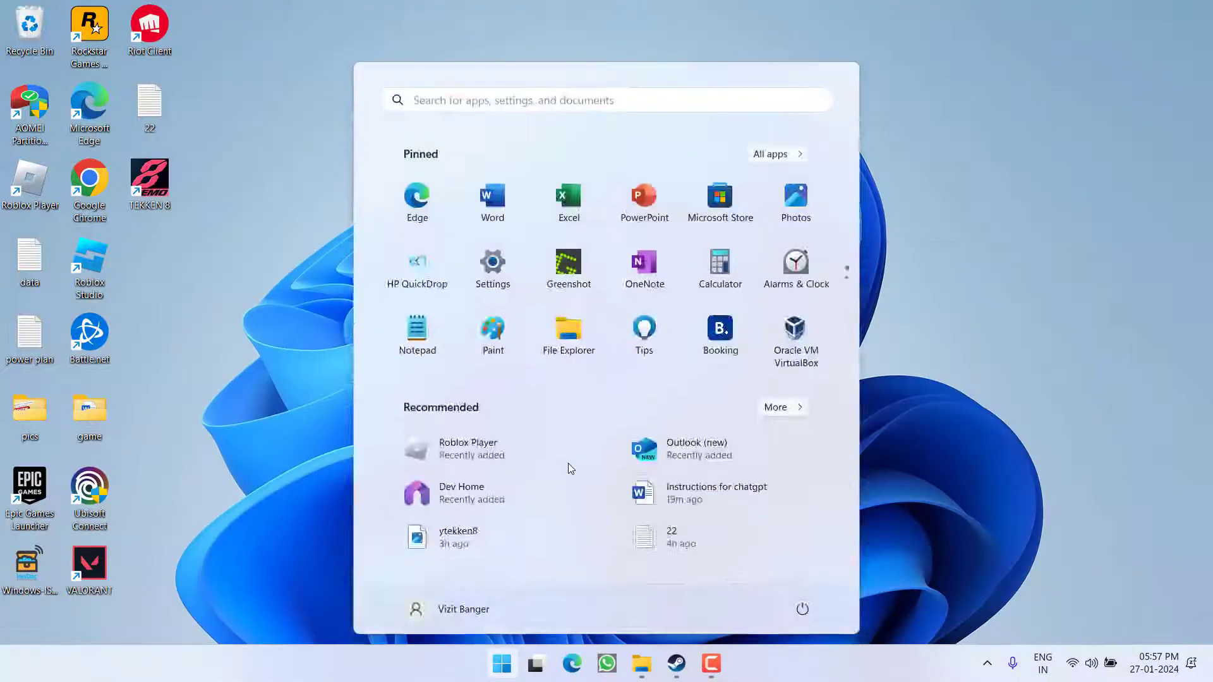
type("windows")
key("Return")
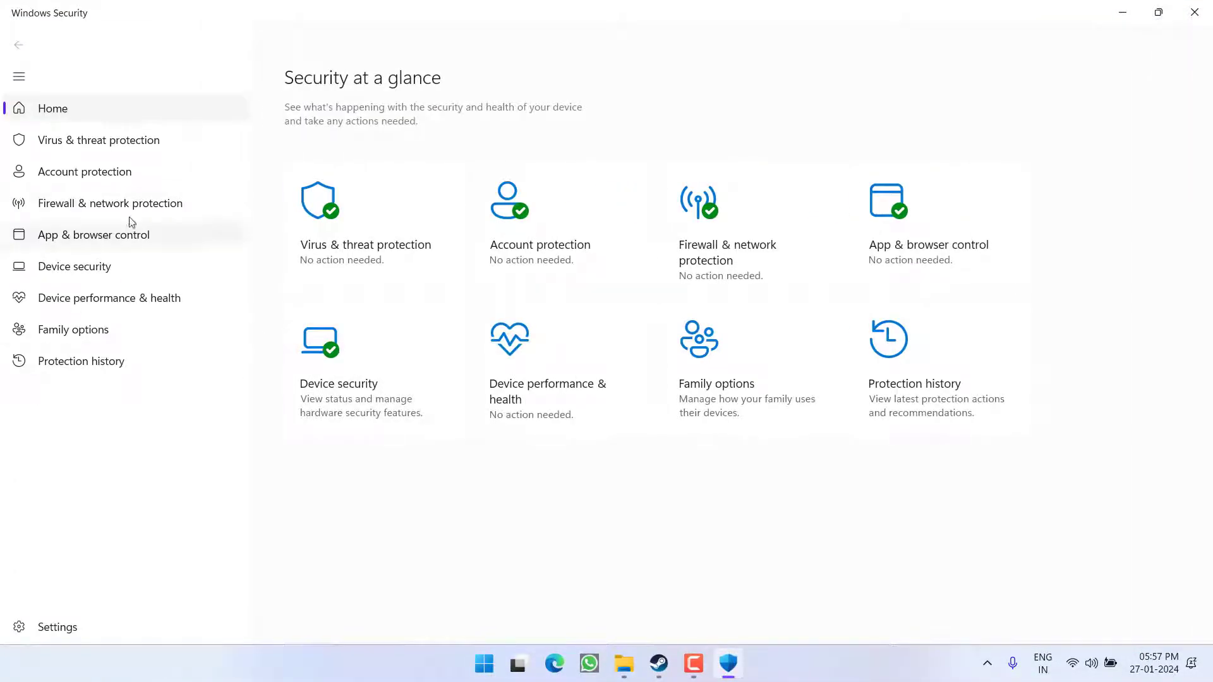
left_click(150, 206)
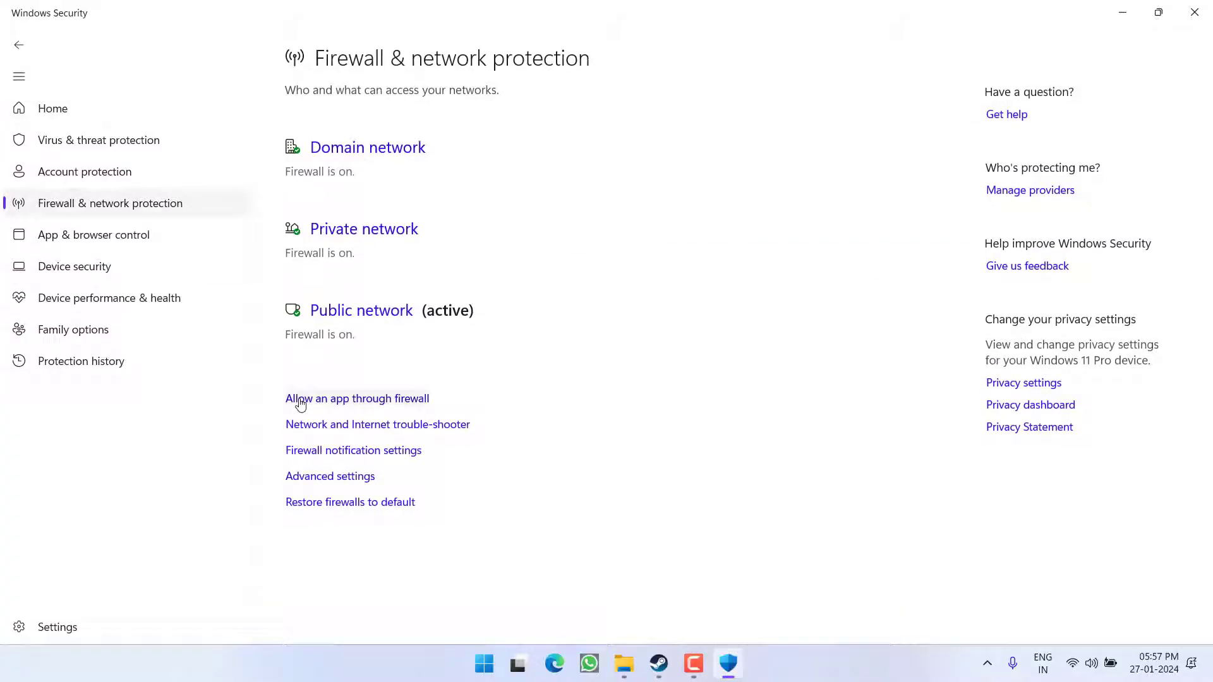
left_click(383, 403)
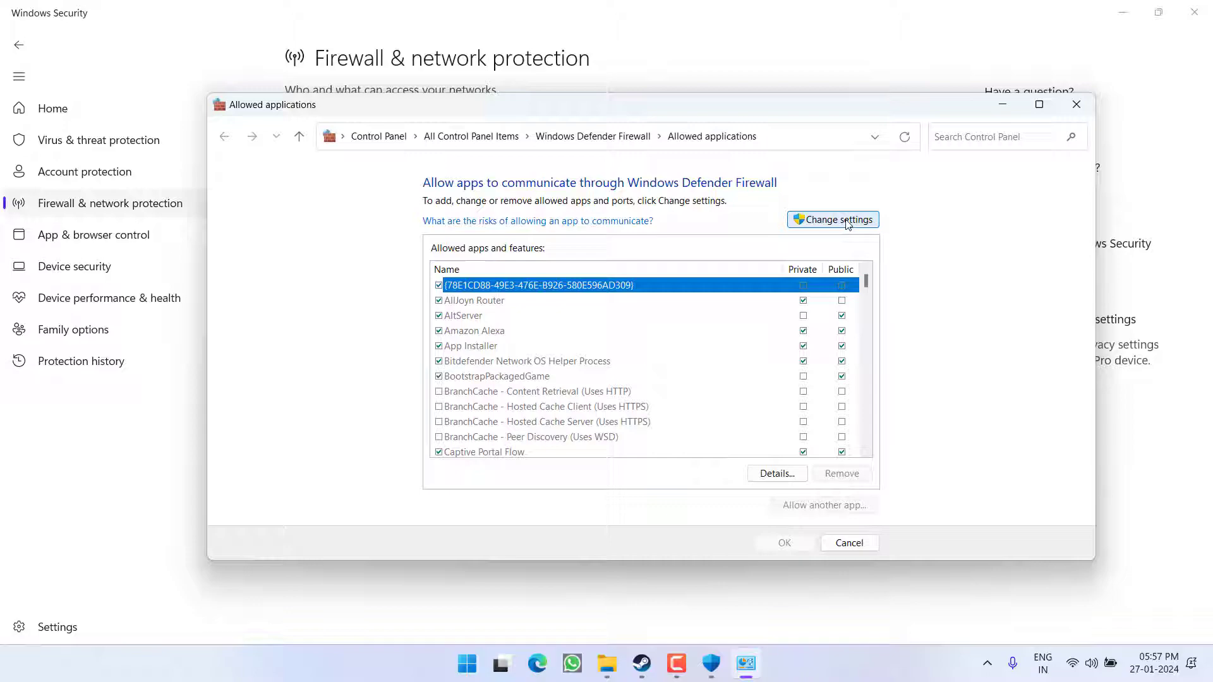
left_click(834, 219)
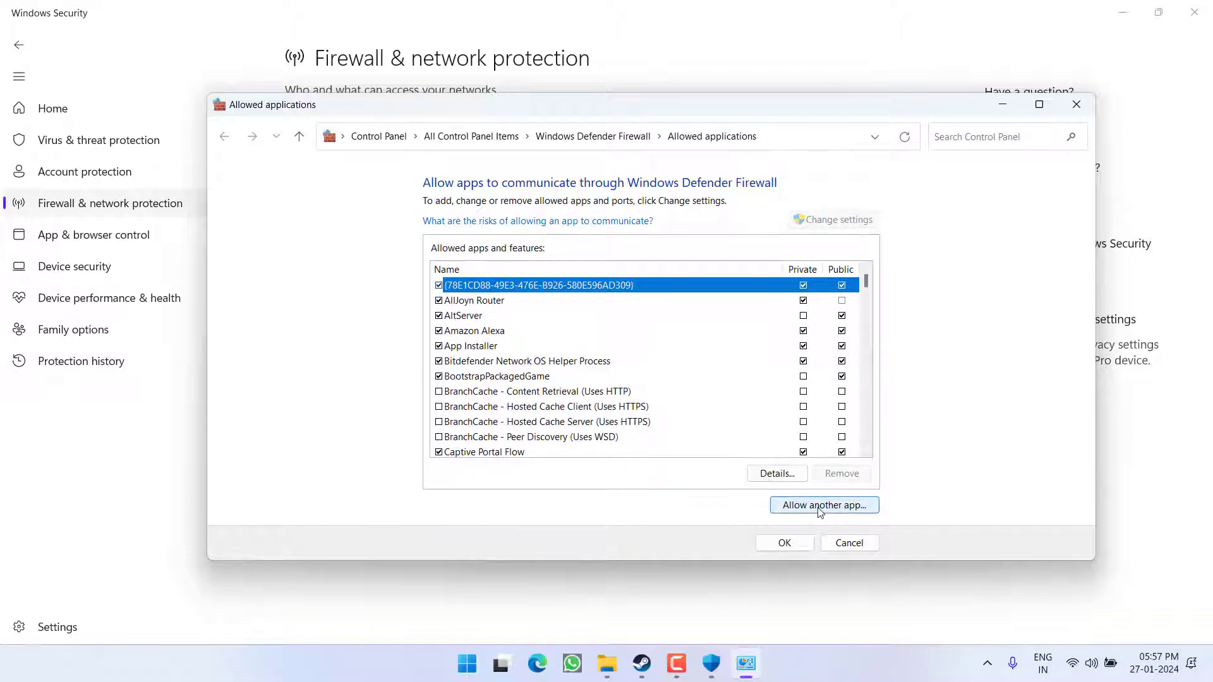
Add the exe from C:\Program Files (x86)\Steam\steamapps\common\TEKKEN 8 Demo; dismiss the already-listed error.
left_click(822, 504)
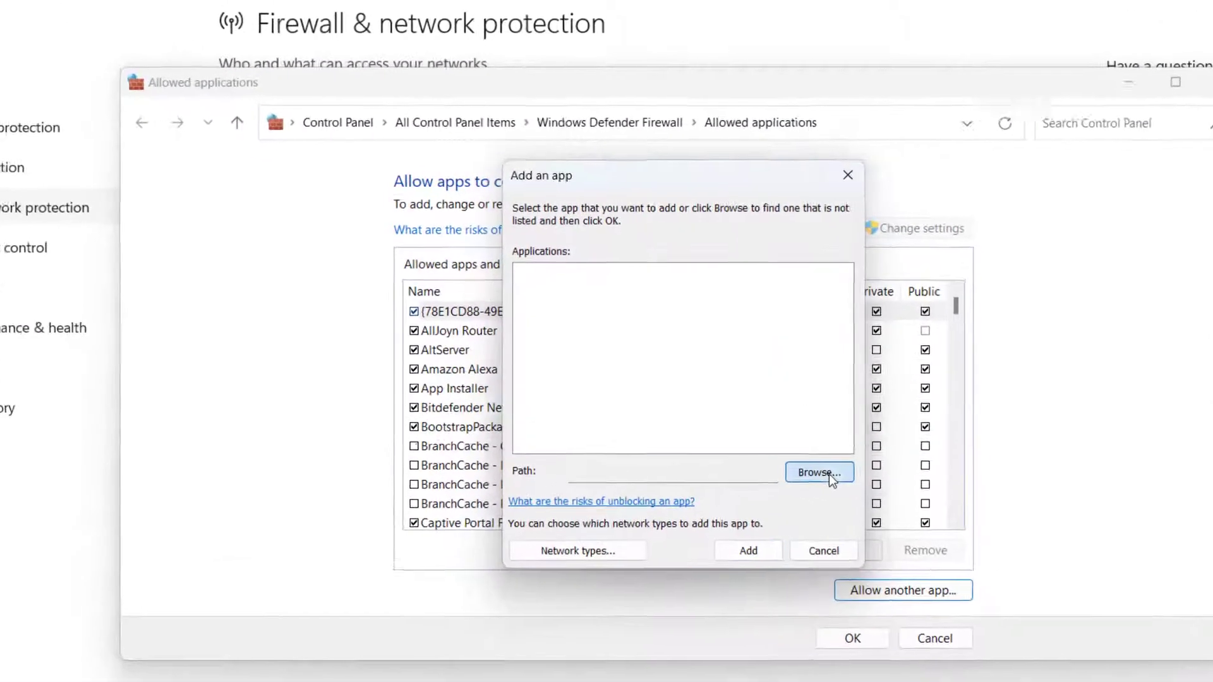
left_click(819, 474)
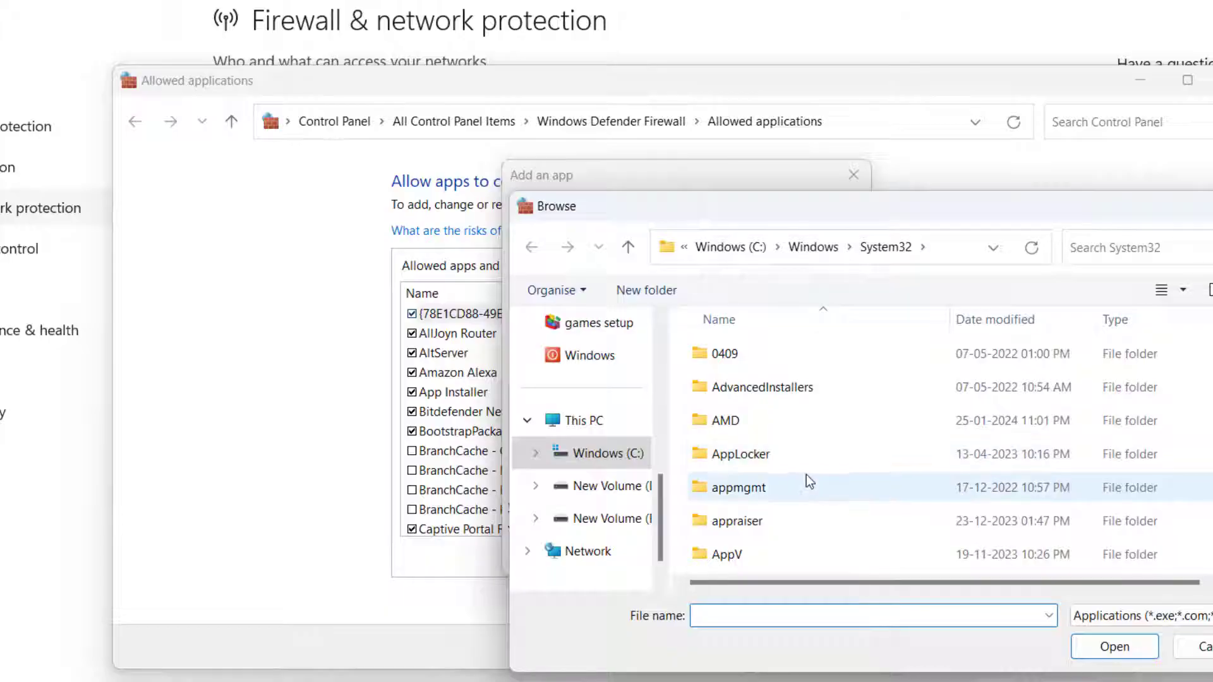
left_click(607, 453)
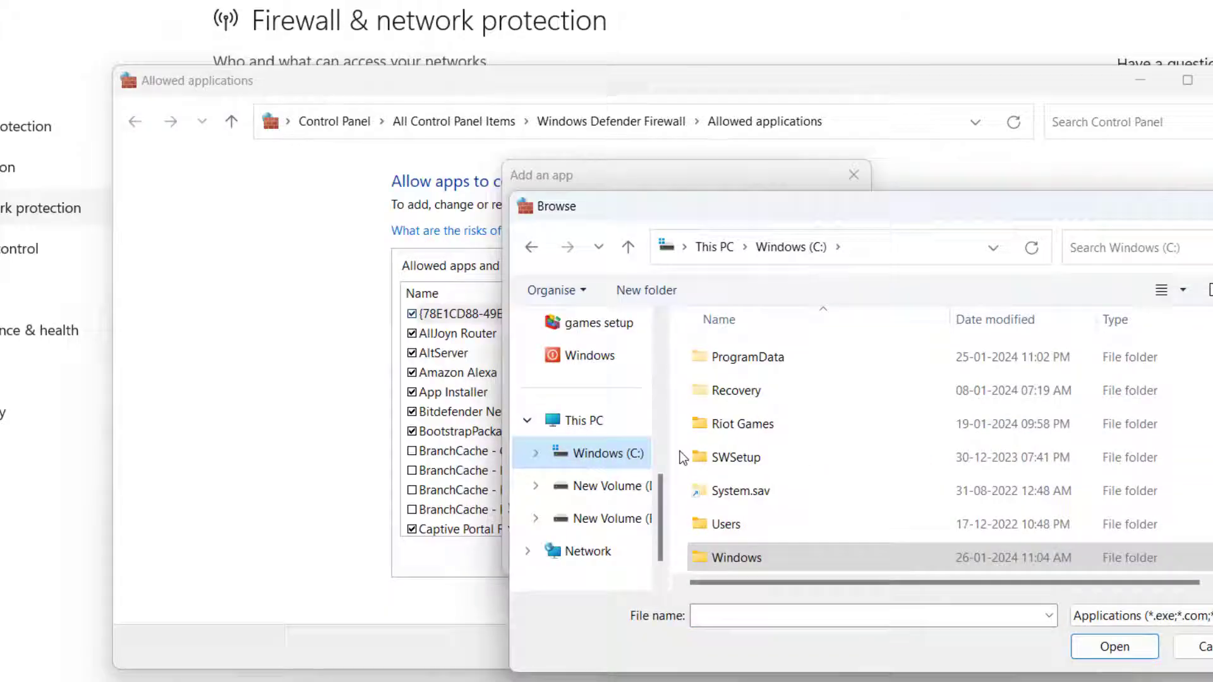
scroll(759, 445, "up", 3)
double_click(766, 420)
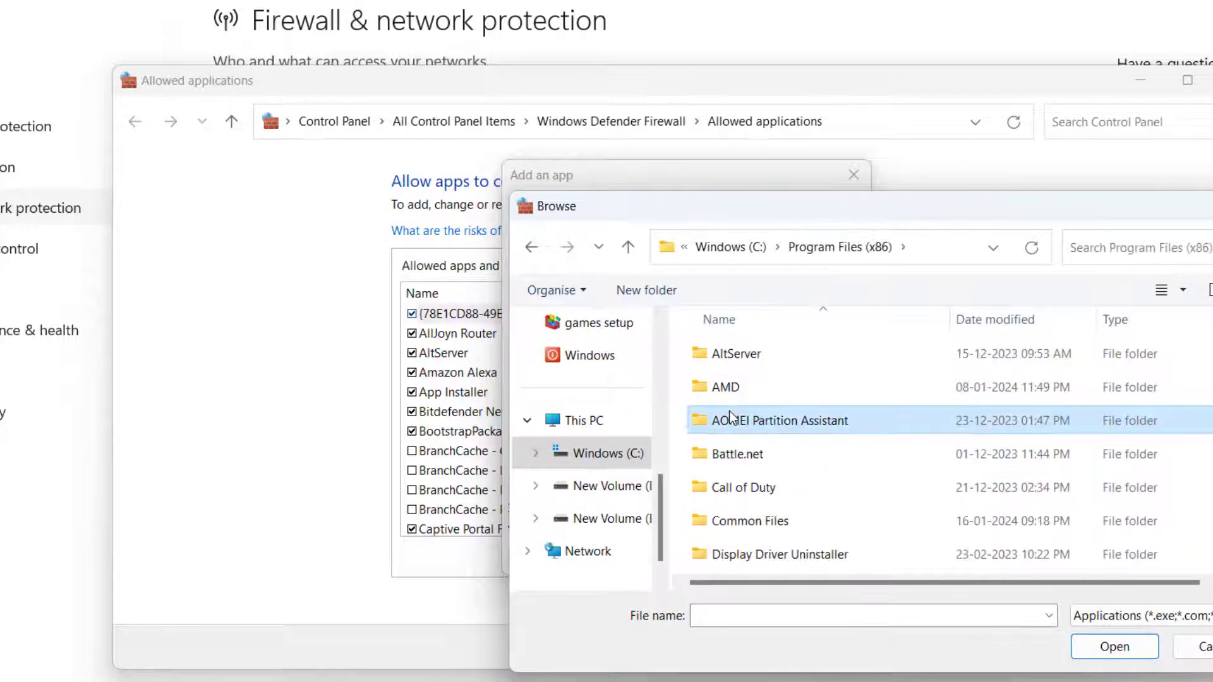
scroll(729, 411, "down", 5)
double_click(728, 384)
scroll(725, 391, "down", 3)
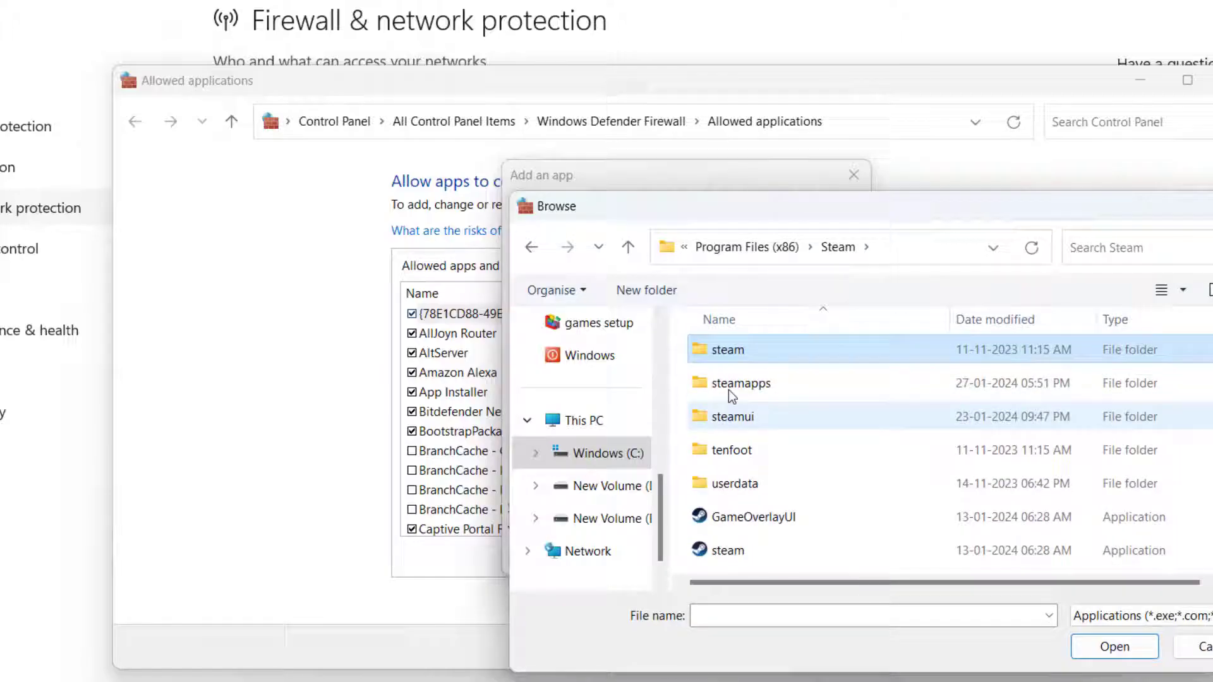
double_click(730, 389)
double_click(731, 354)
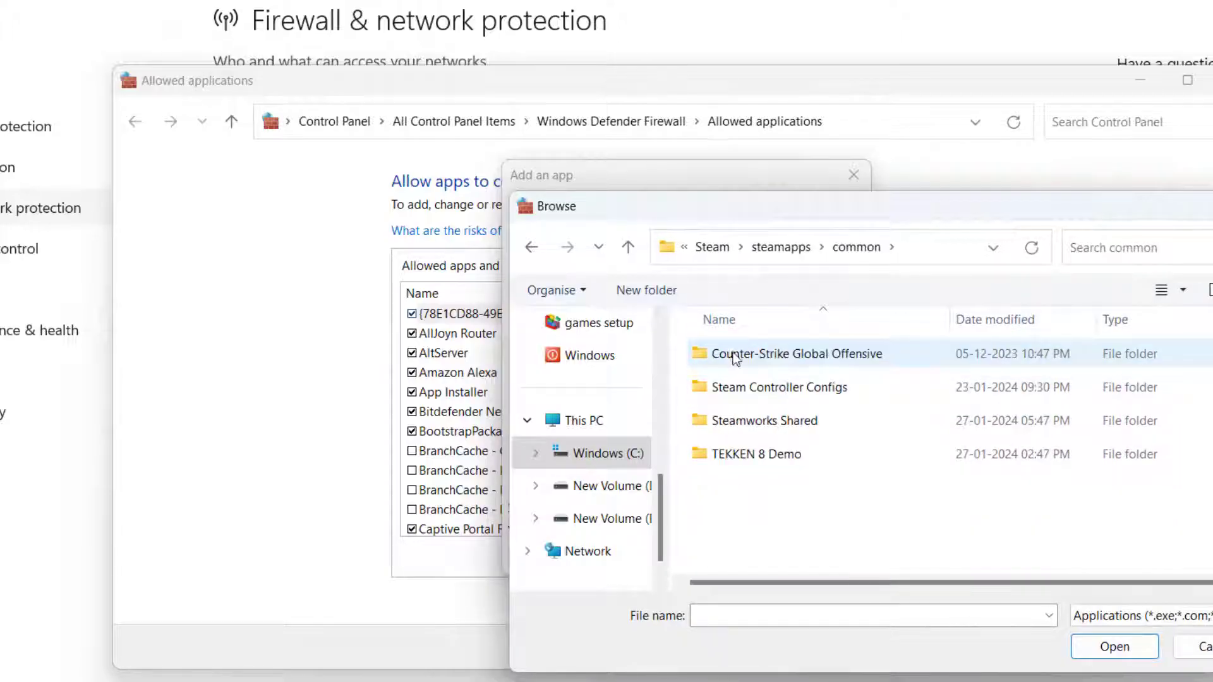
double_click(742, 456)
left_click(756, 421)
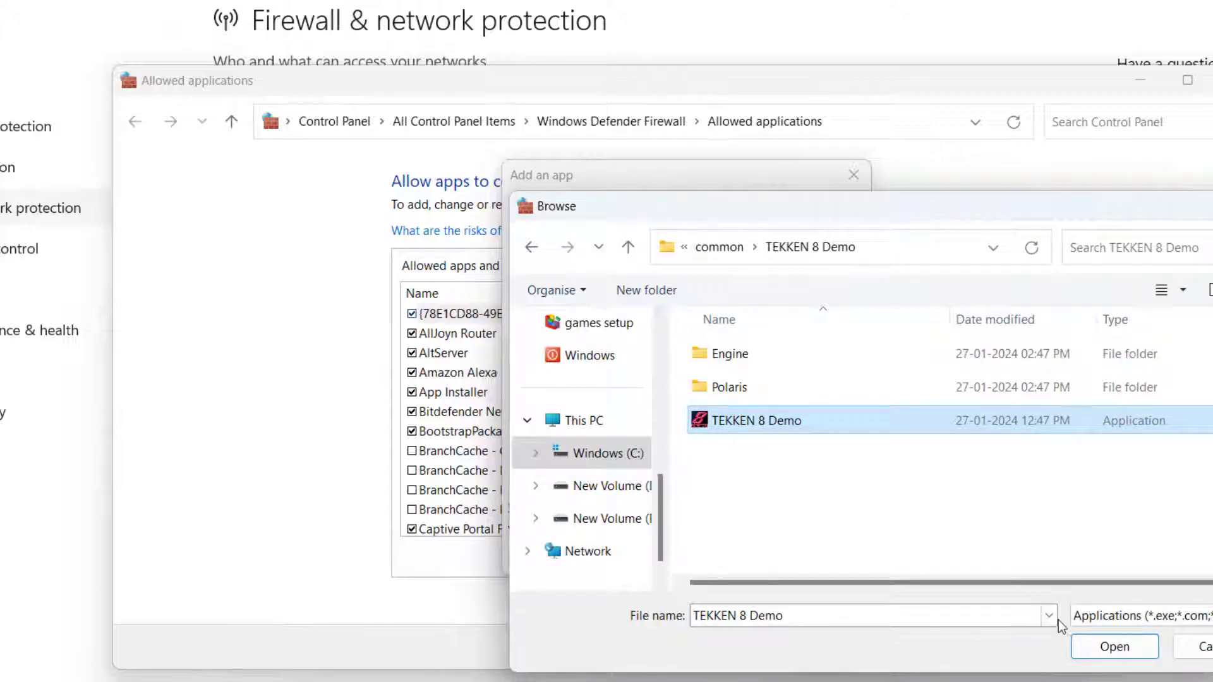
left_click(1115, 648)
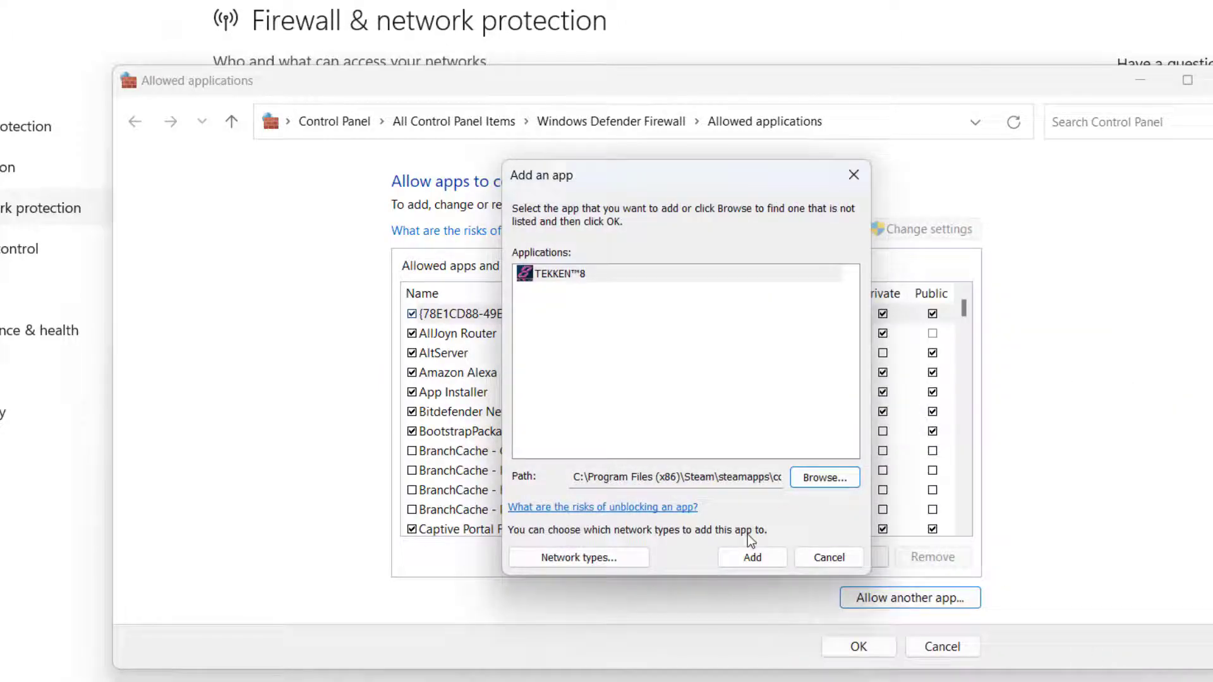
left_click(753, 557)
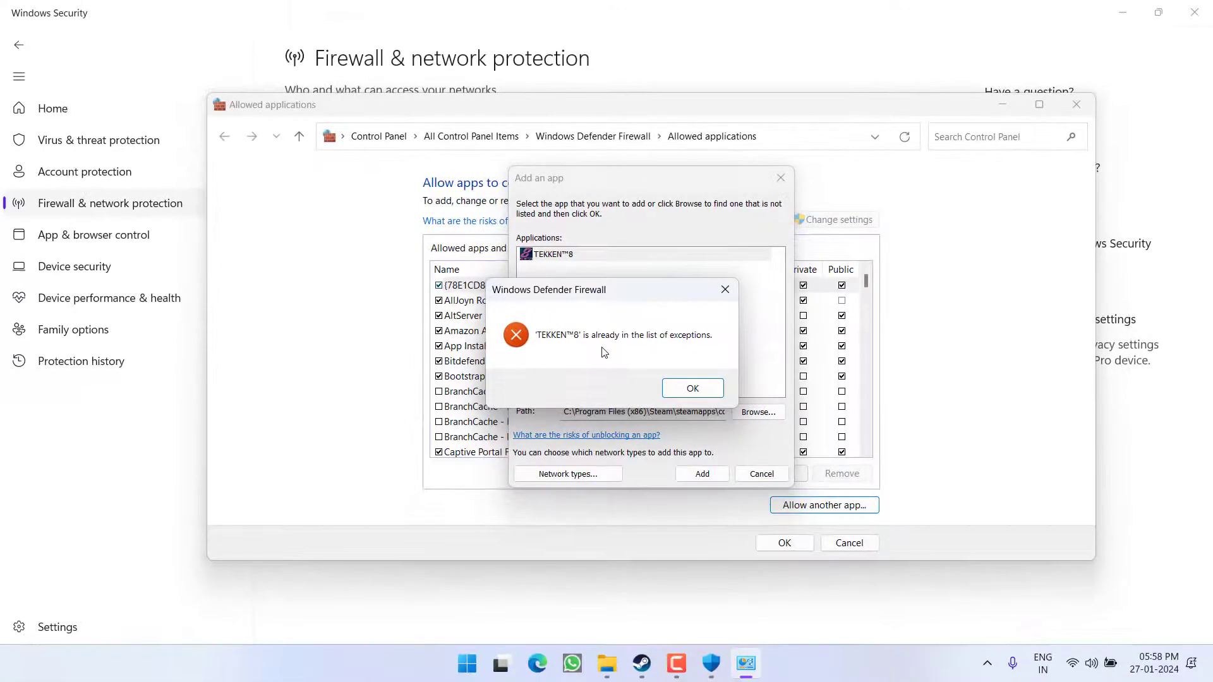
left_click(692, 389)
Add the Polaris\Binaries\Win64 shipping exe and dismiss the already-listed error.
left_click(757, 413)
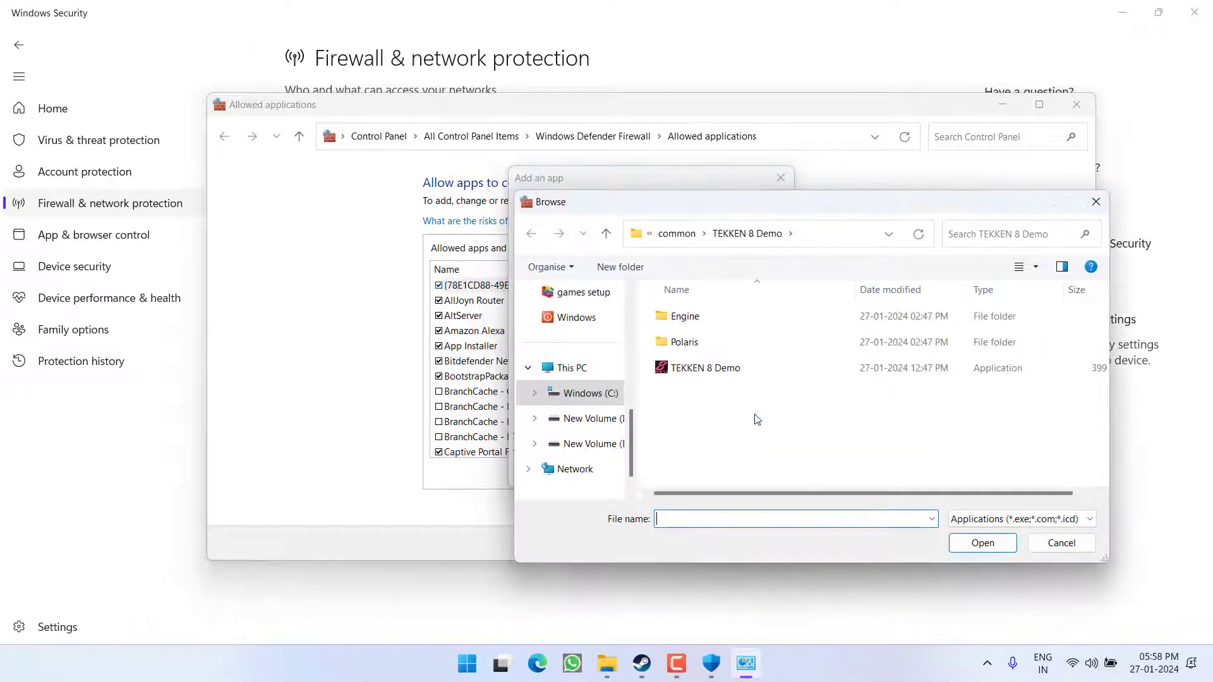
double_click(685, 341)
left_click(687, 318)
double_click(686, 316)
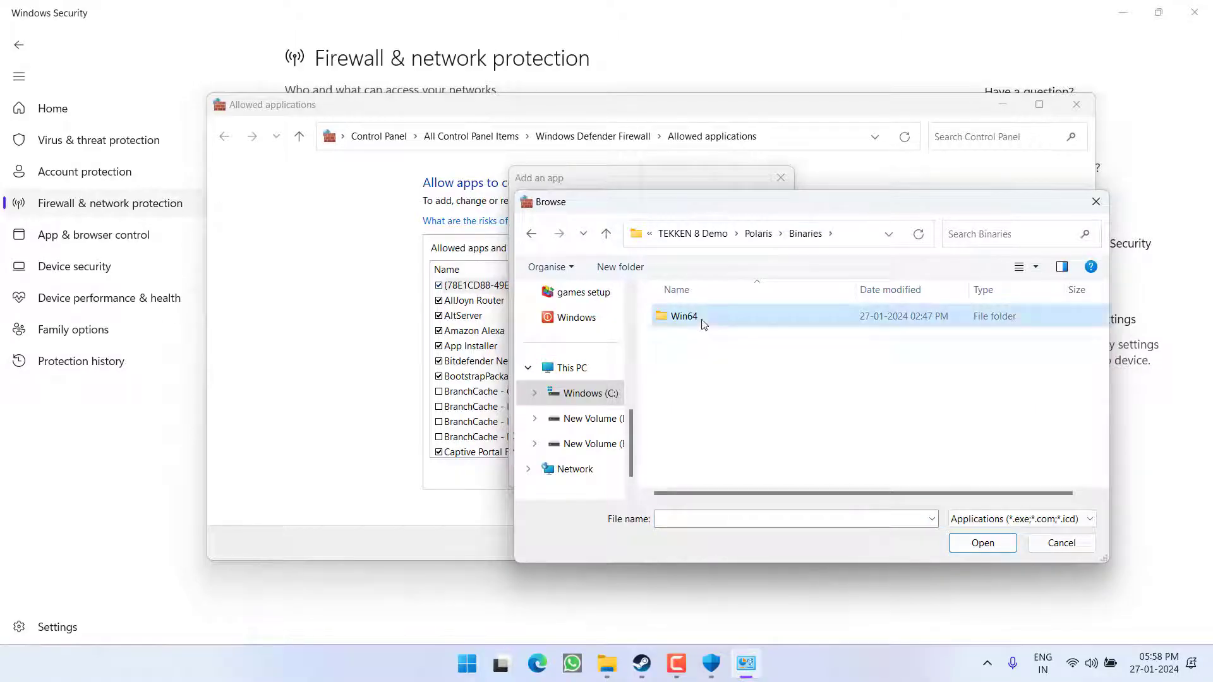
double_click(686, 317)
left_click(721, 342)
double_click(725, 345)
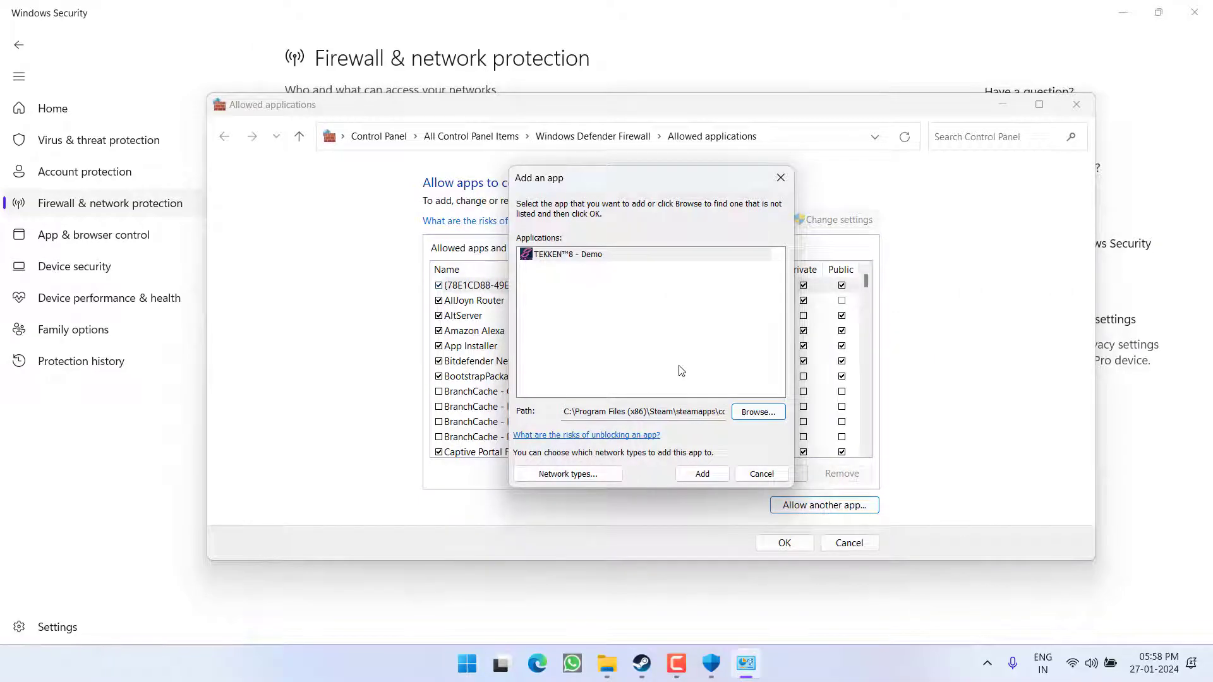
left_click(702, 474)
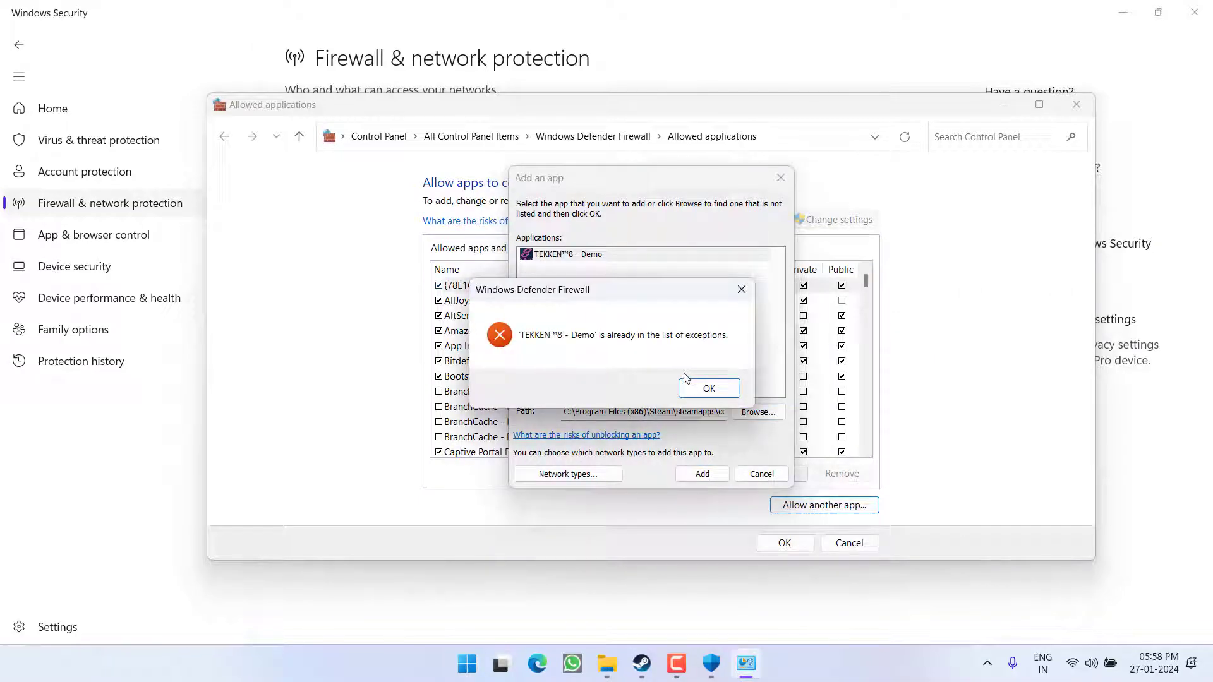
left_click(709, 388)
Cancel adding more apps, save the allowed-apps list, and close Windows Security.
left_click(762, 474)
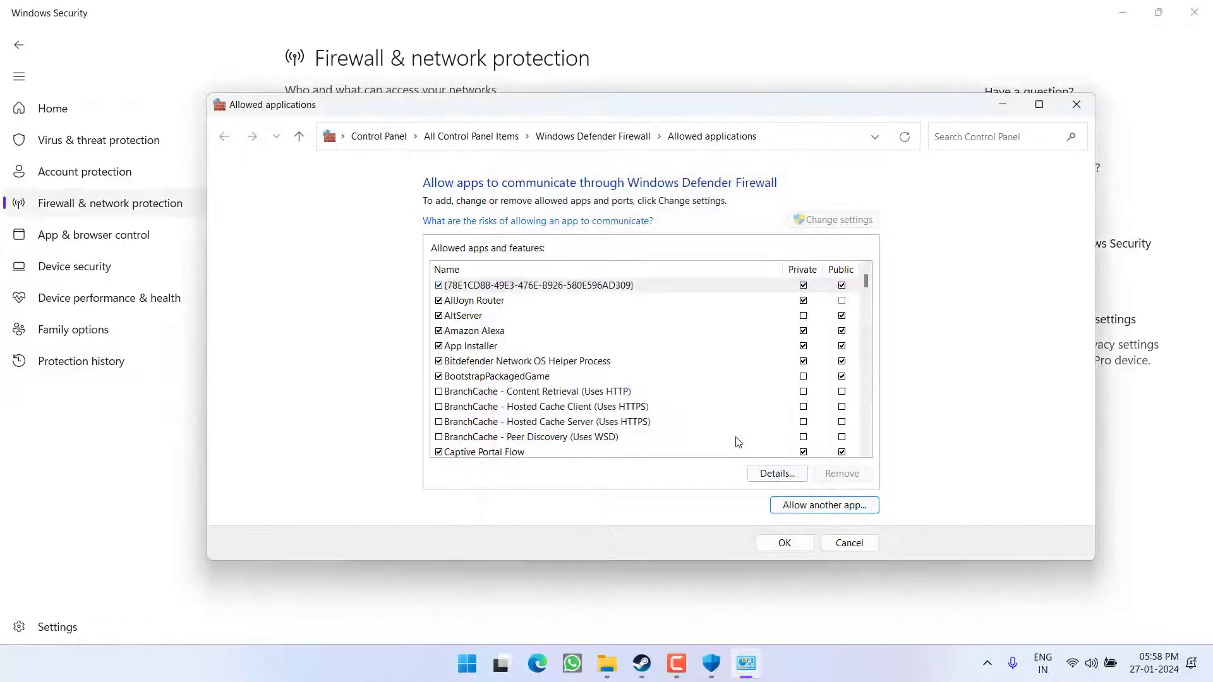
left_click(803, 332)
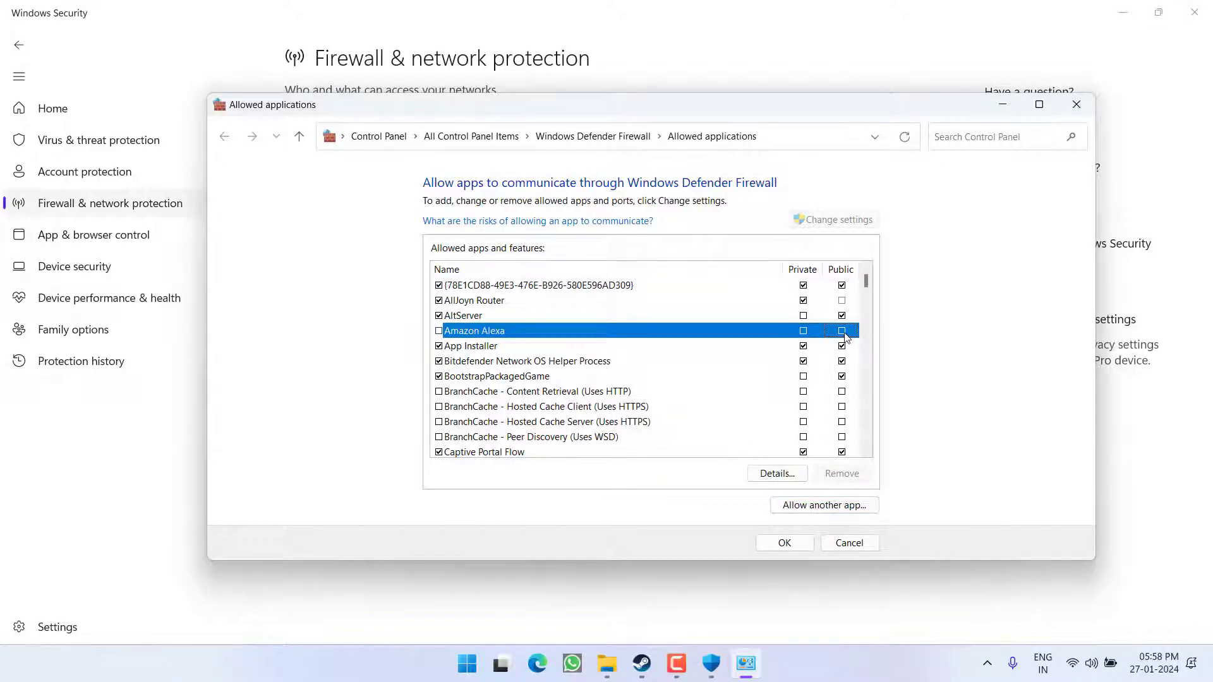
left_click(842, 331)
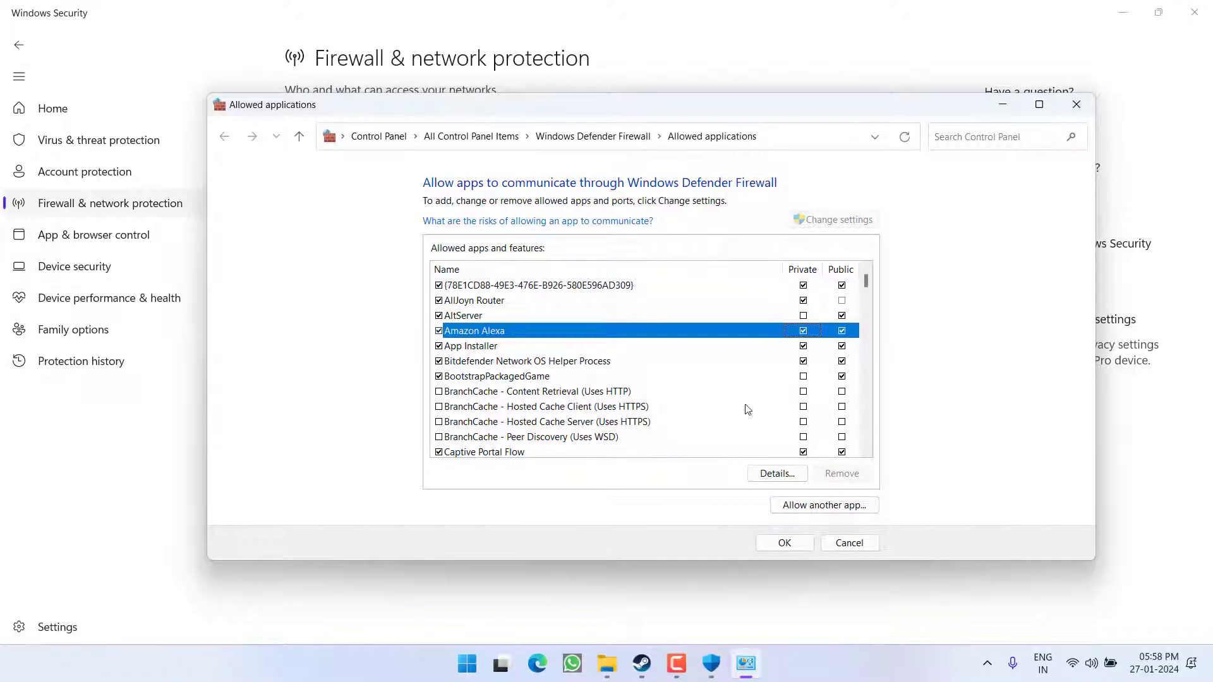
left_click(785, 542)
left_click(1194, 12)
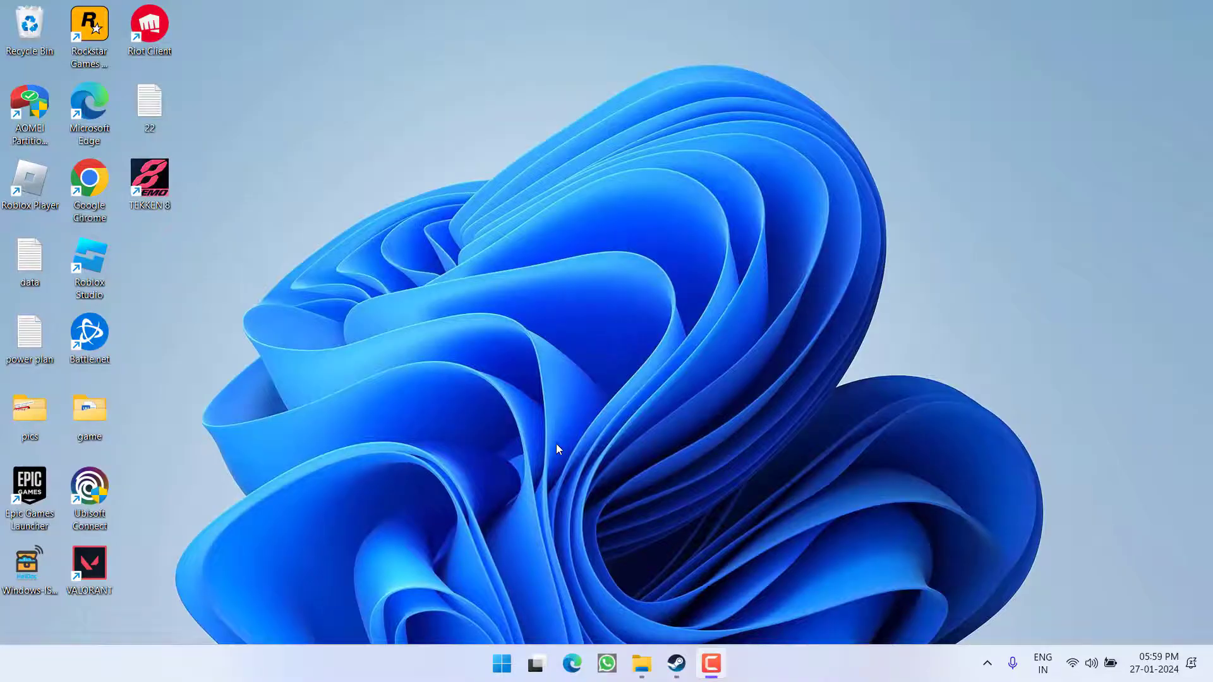
Confirm 'Enable the Steam Overlay while in-game' is off in TEKKEN 8 - DEMO's properties.
left_click(676, 664)
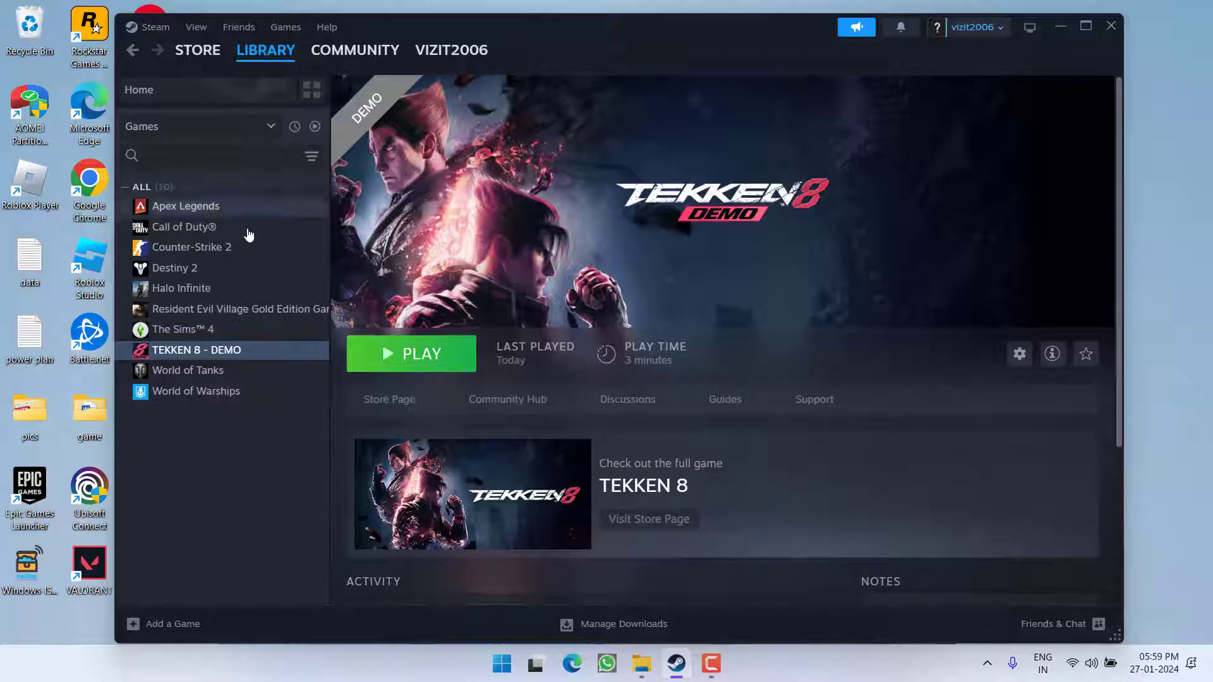
right_click(189, 348)
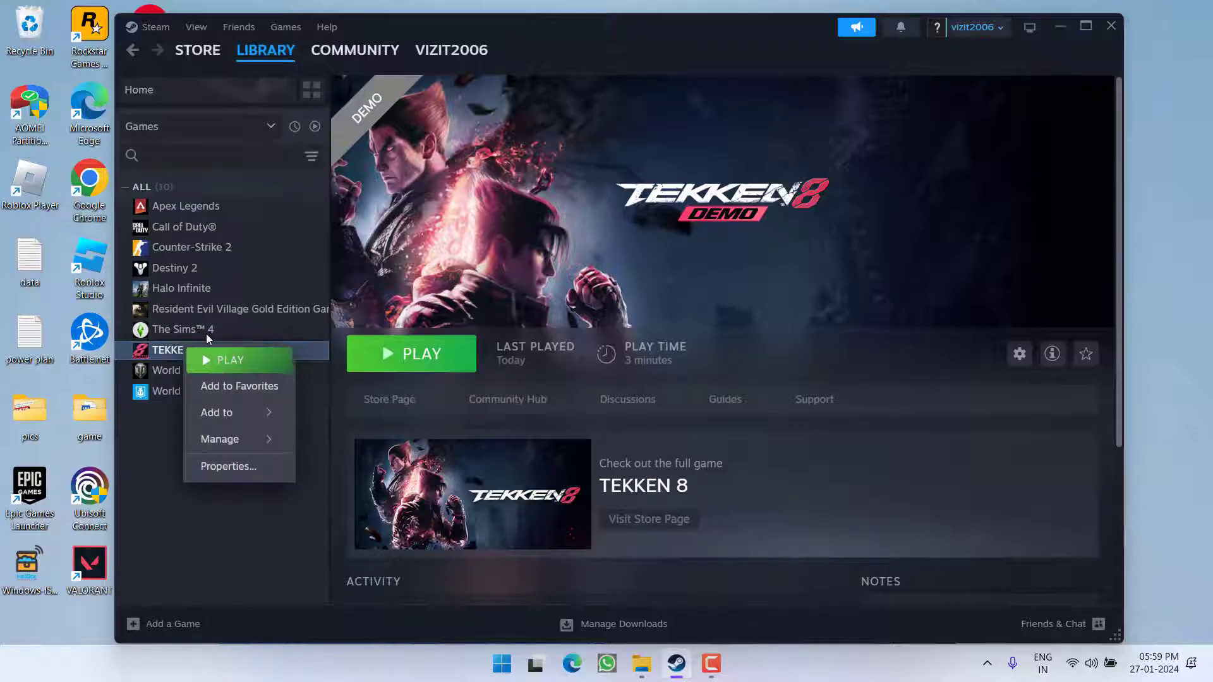
left_click(227, 474)
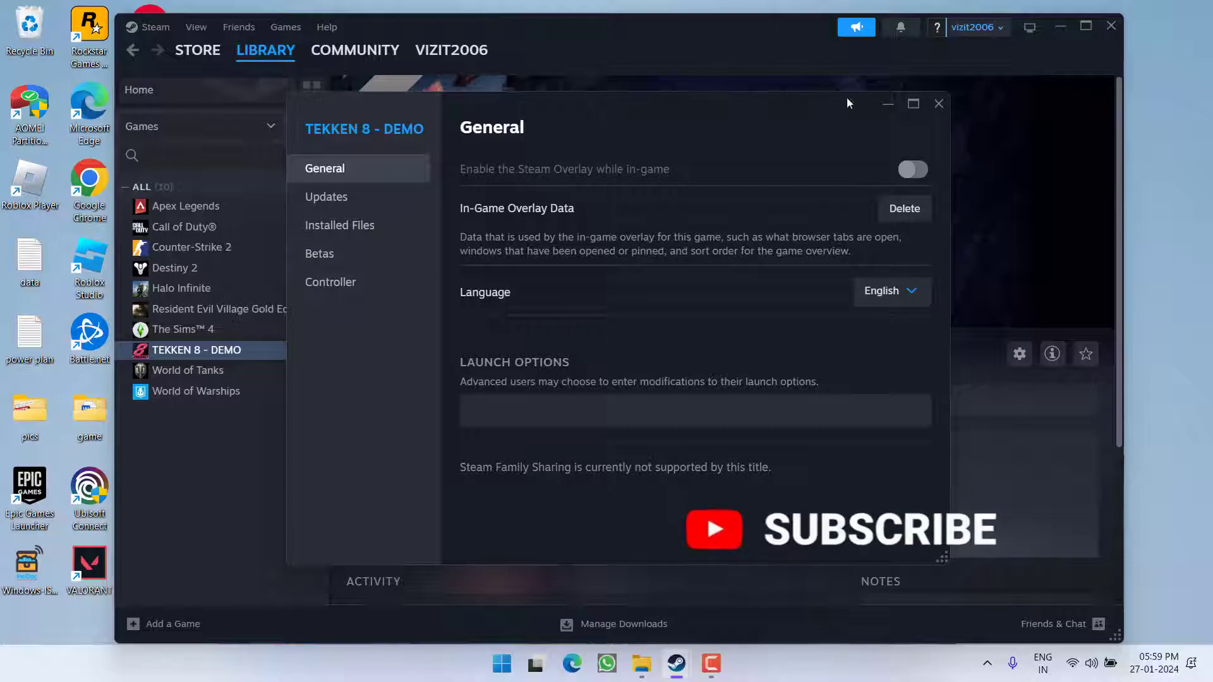
left_click(939, 102)
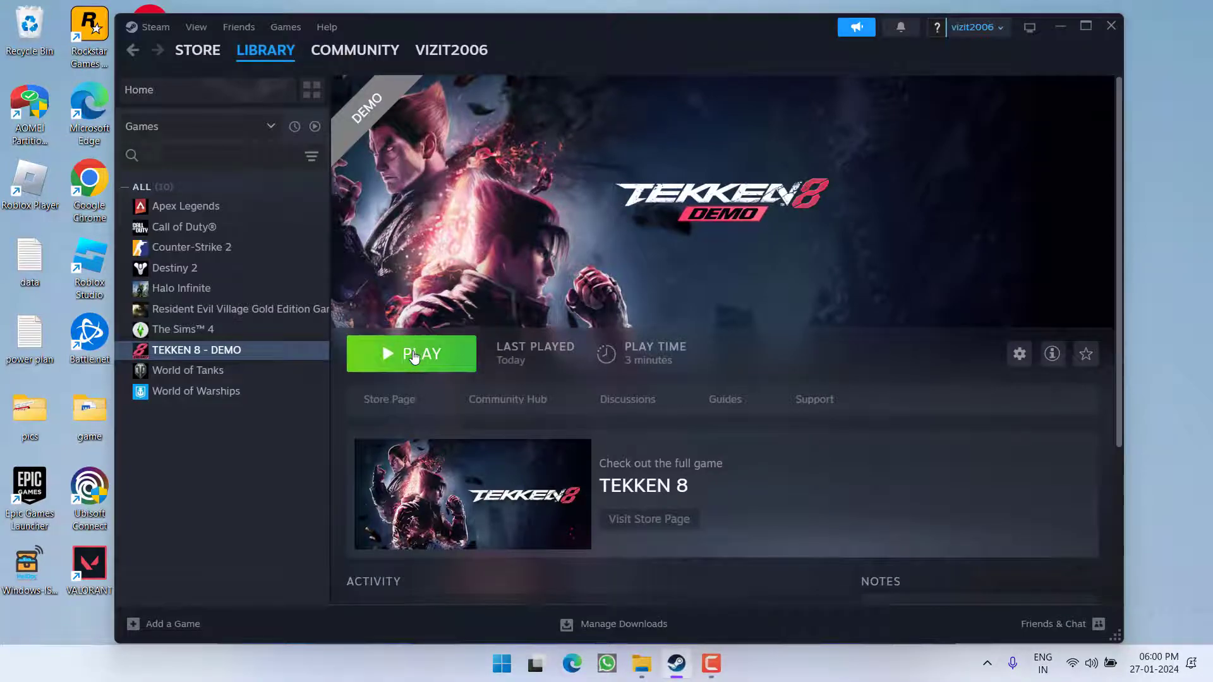
Launch TEKKEN 8 - DEMO from Steam, hide Steam, and open the game's Options.
left_click(413, 358)
left_click(1060, 28)
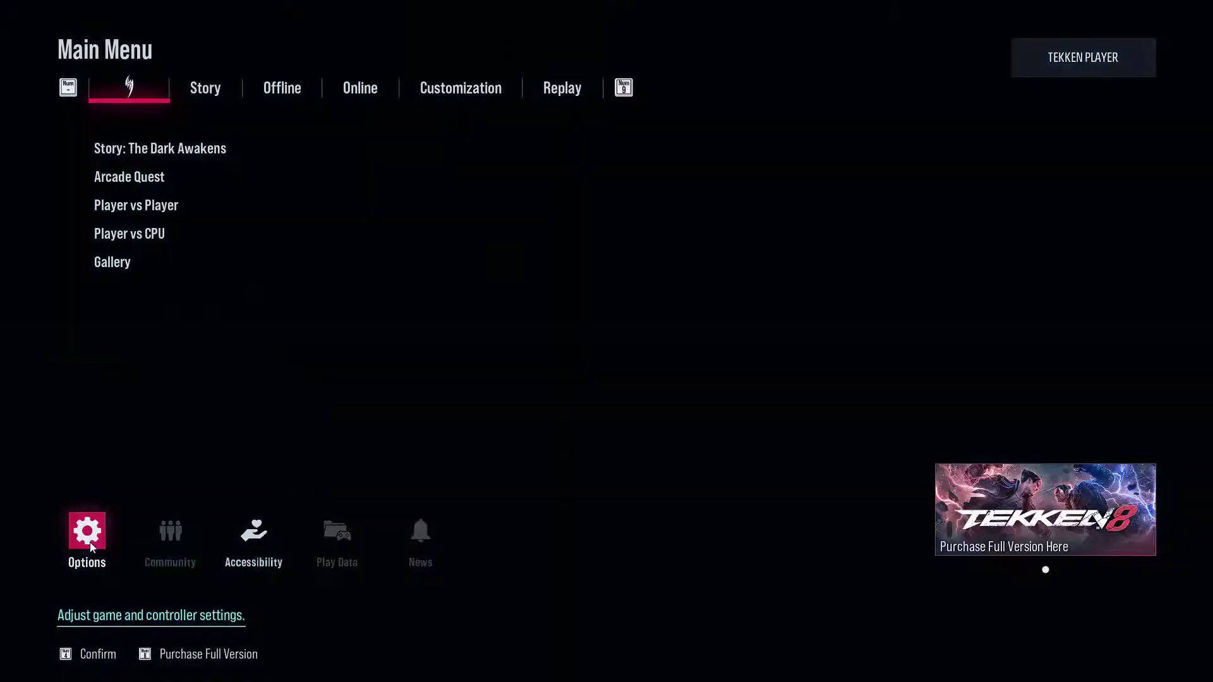
left_click(91, 542)
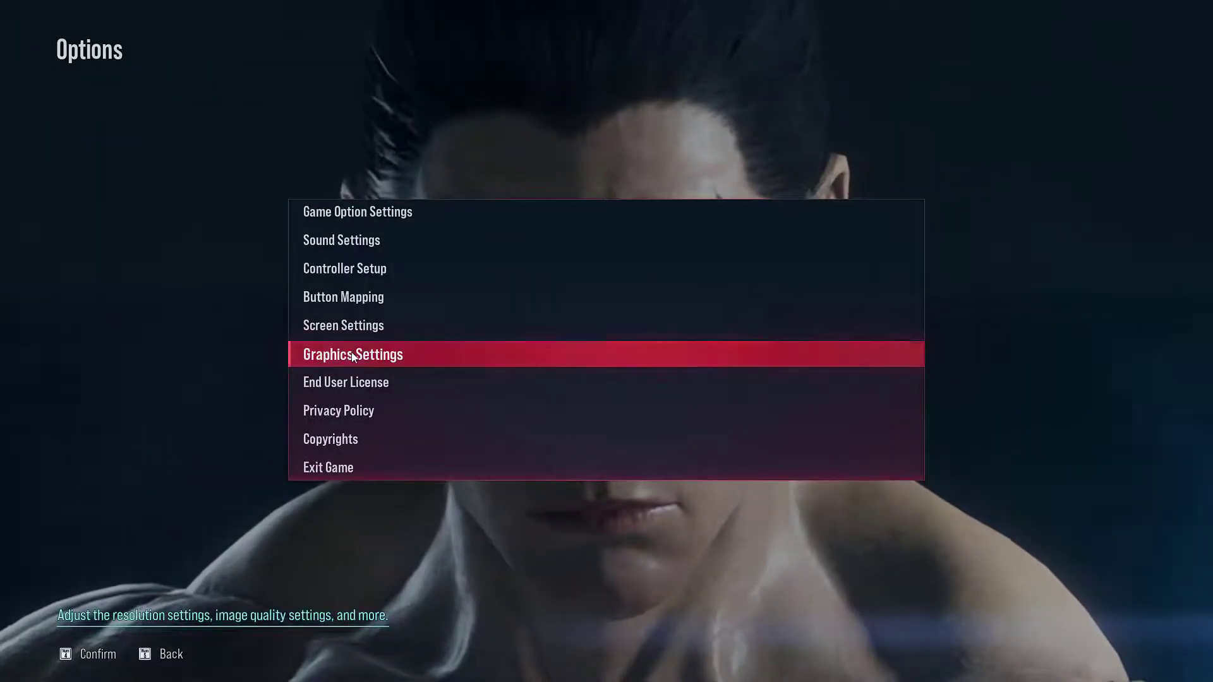
Change Graphics Settings screen mode from Full Screen to Borderless, then back out to the main menu.
left_click(350, 357)
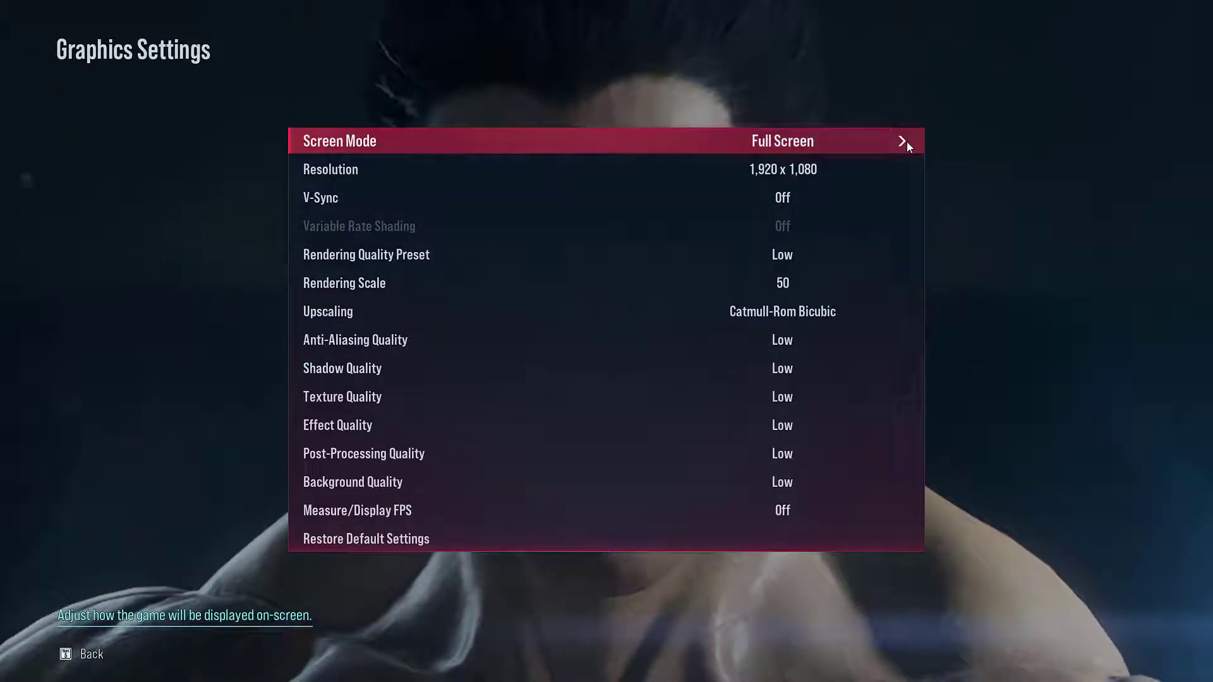
left_click(903, 141)
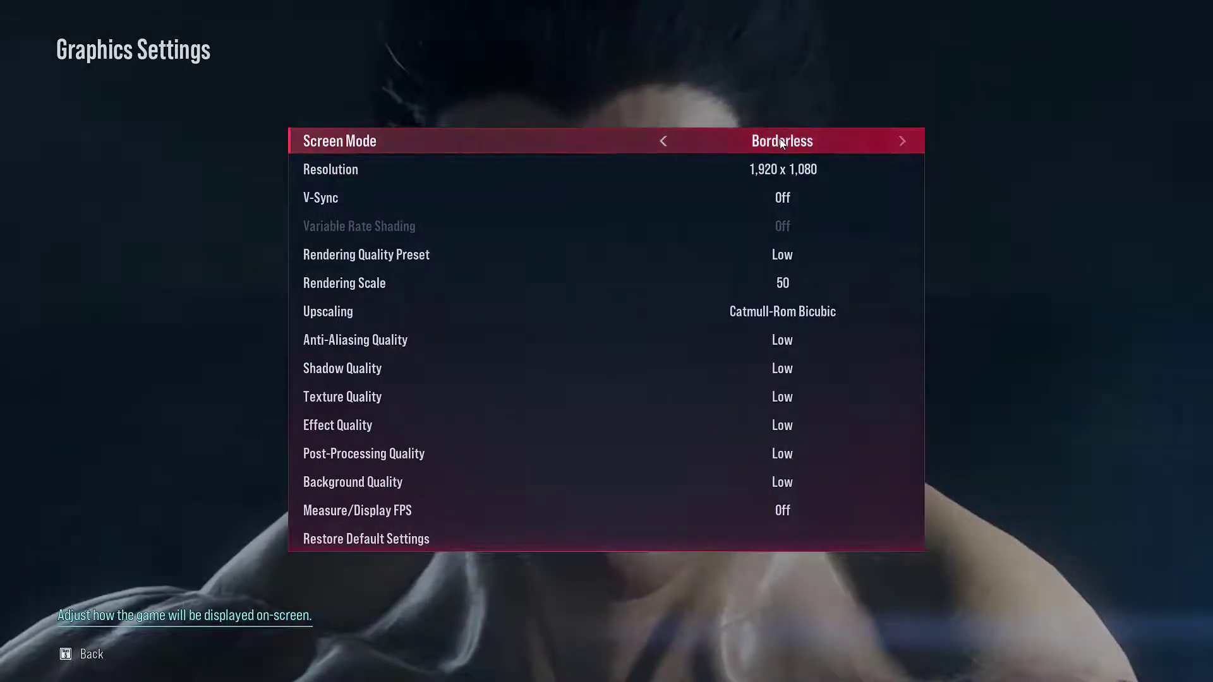
left_click(901, 143)
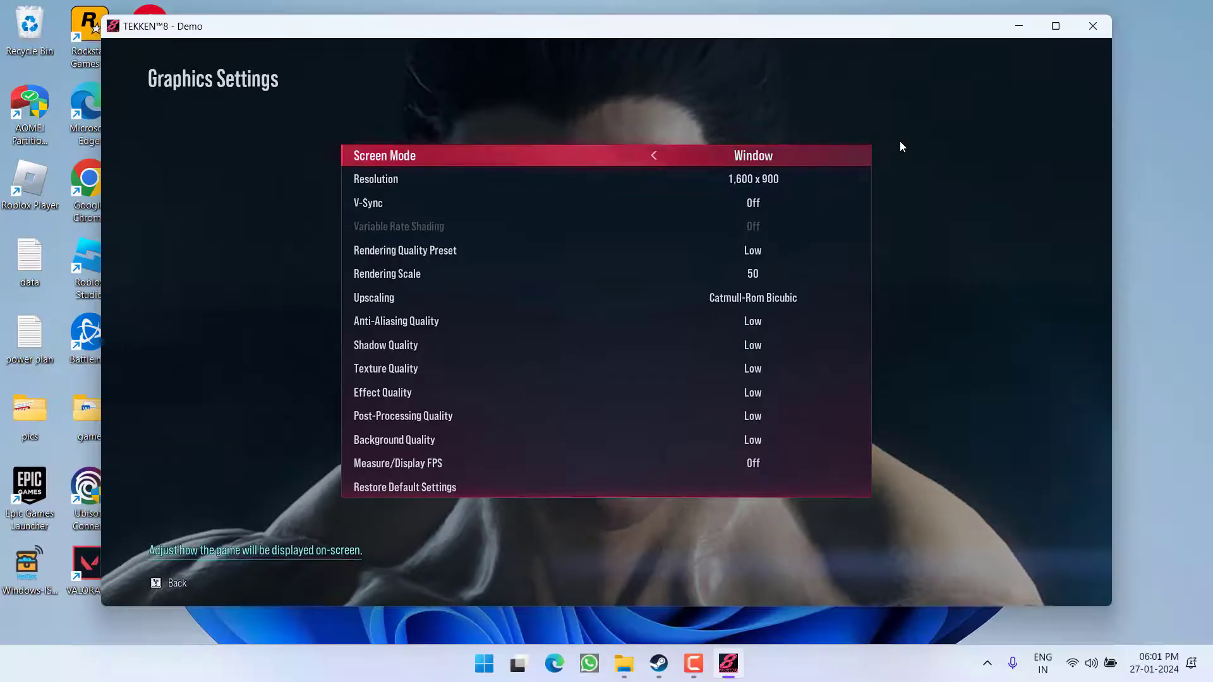
left_click(654, 155)
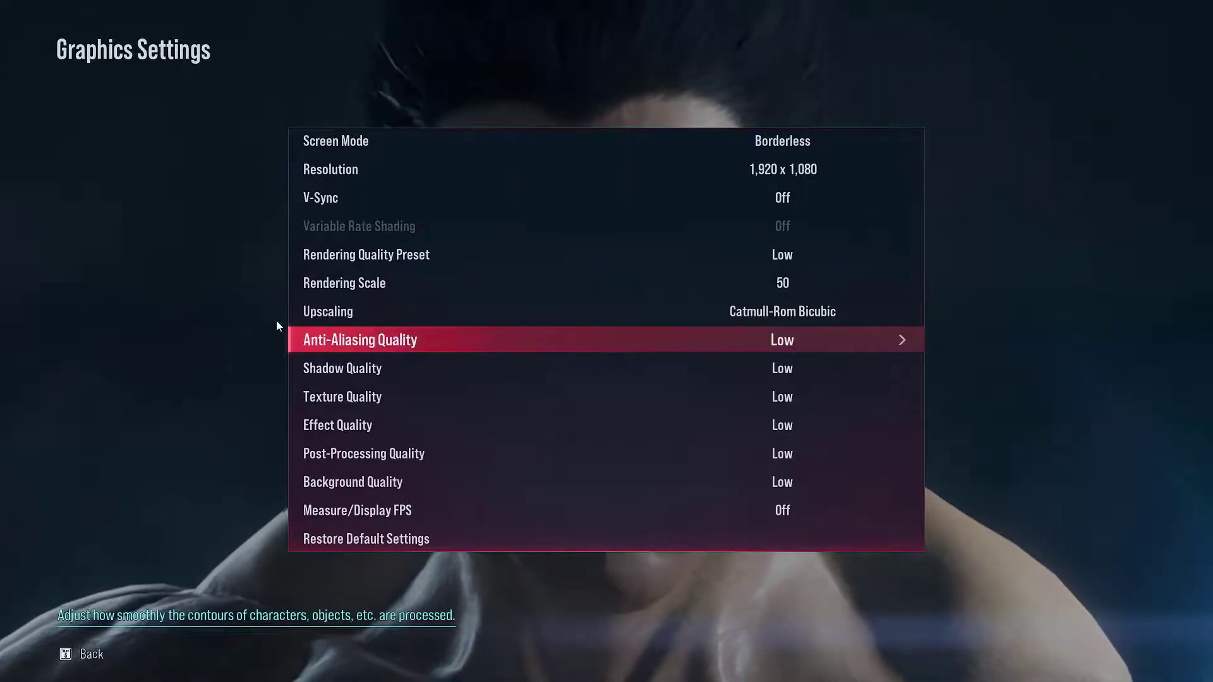
key("Escape")
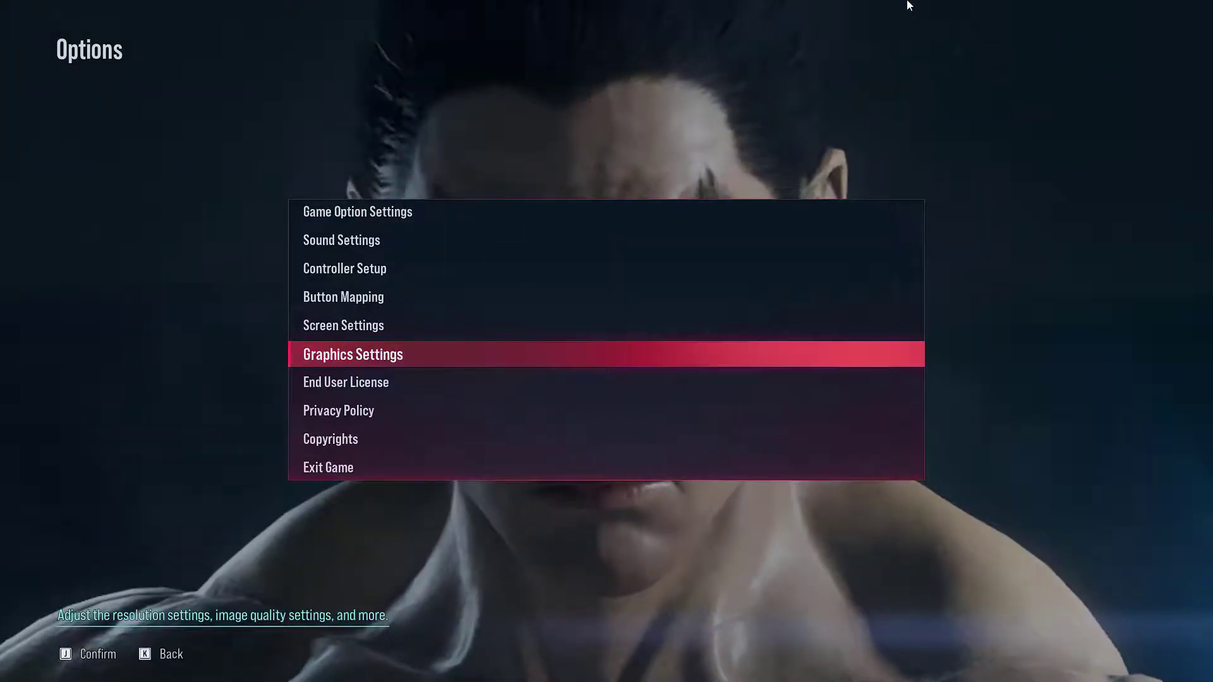
key("Escape")
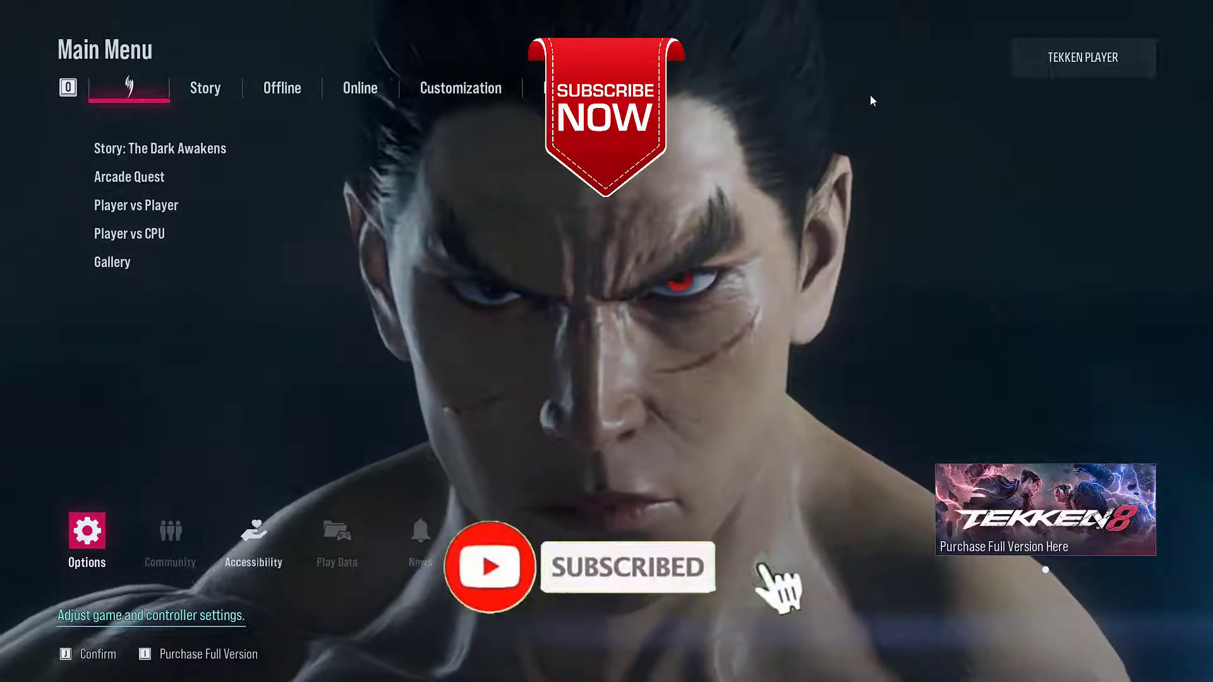
Choose Exit Game from Options and confirm Yes to quit Tekken 8 Demo.
left_click(76, 545)
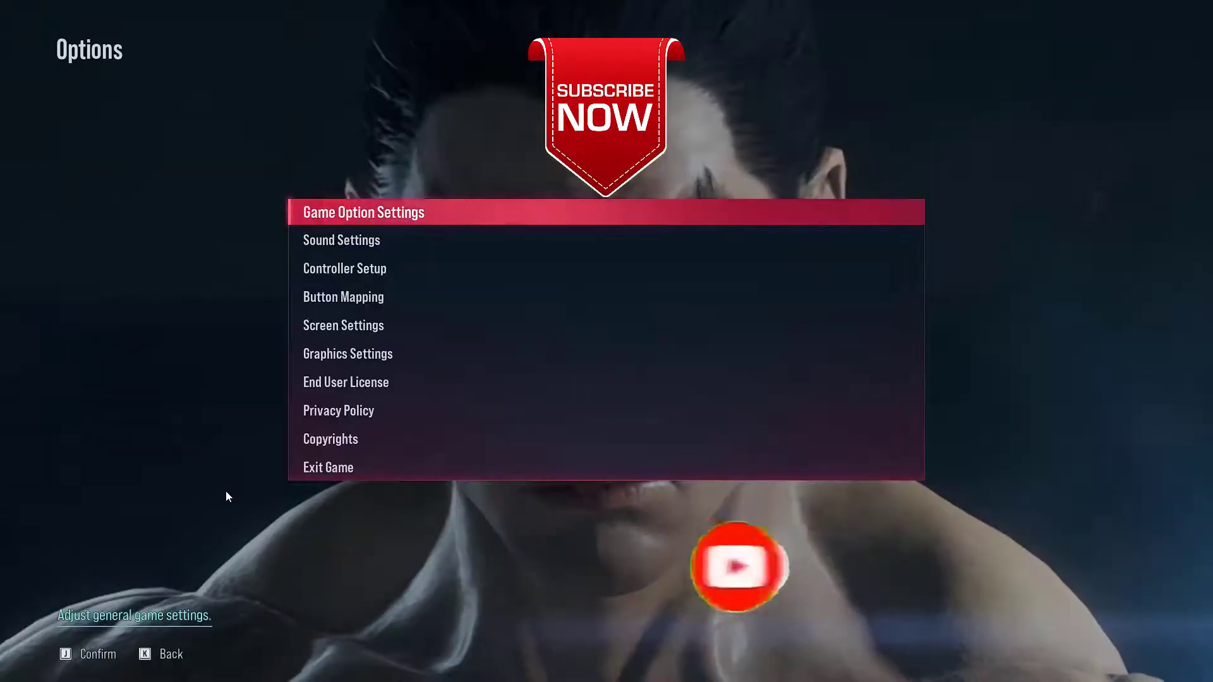
left_click(329, 467)
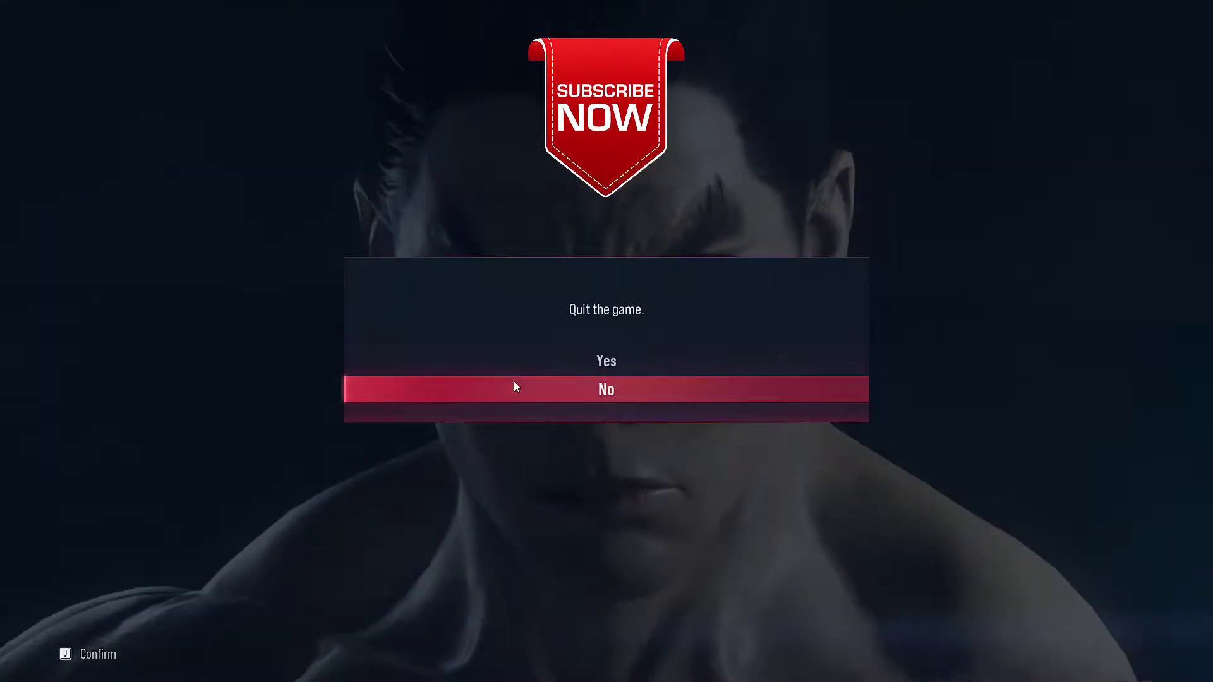
left_click(549, 360)
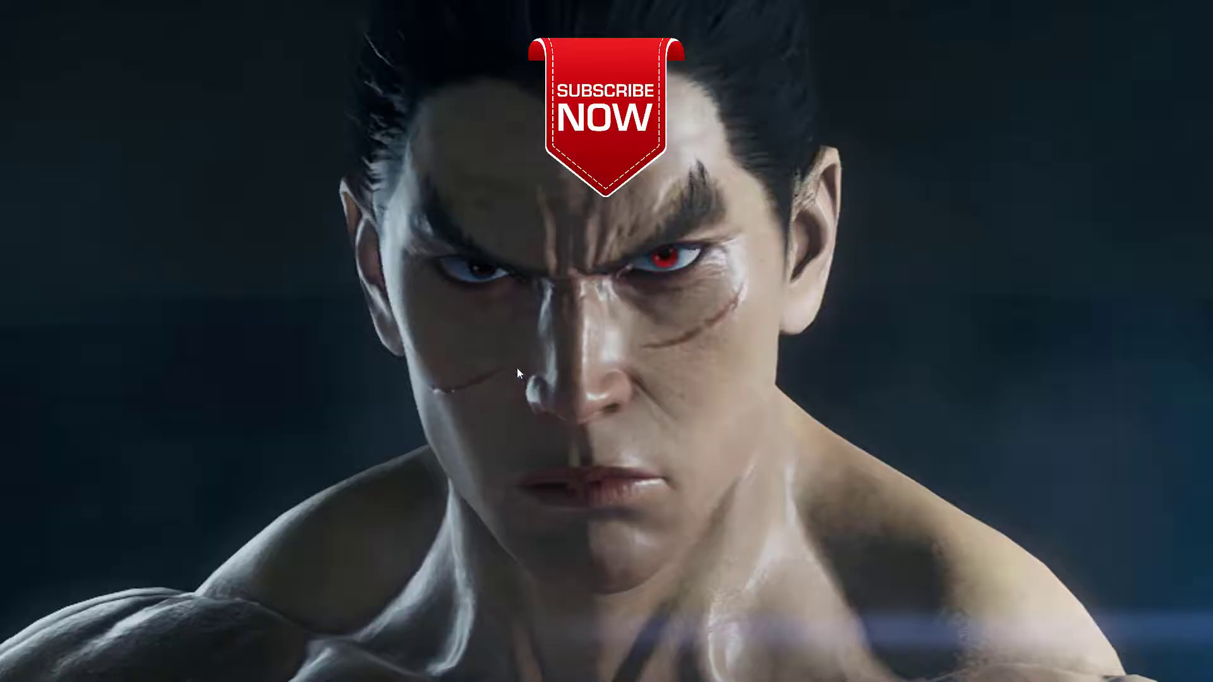